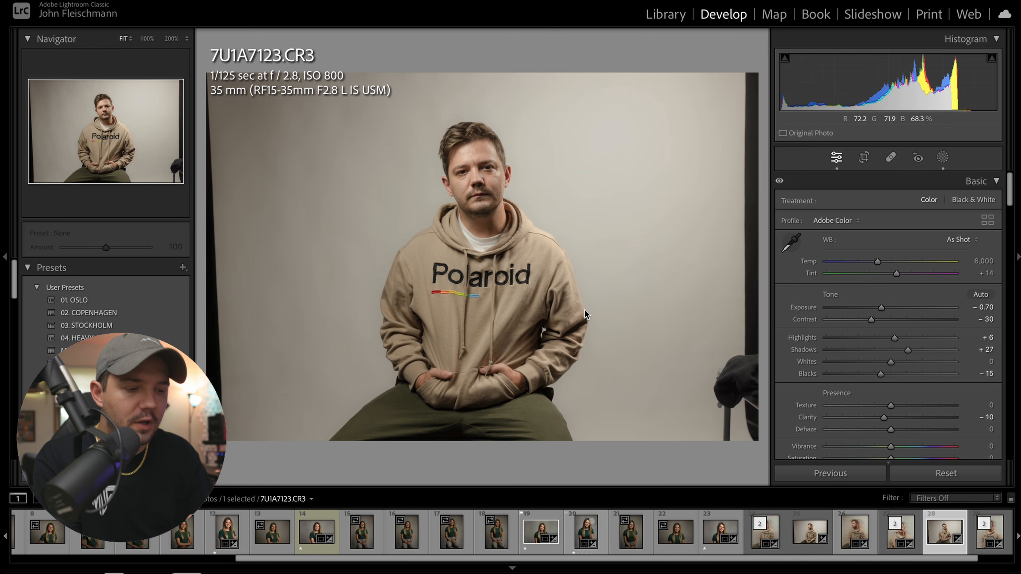
# Open the photo 7U1A7123.CR3 from Lightroom Classic in Adobe Photoshop (Beta) for editing
pyautogui.rightClick(499, 255)
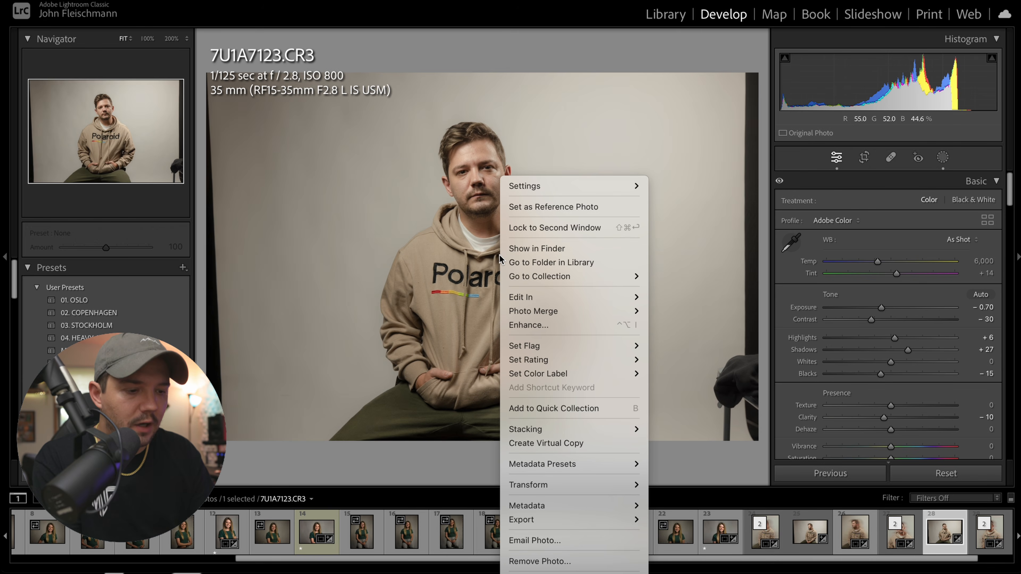
pyautogui.moveTo(560, 293)
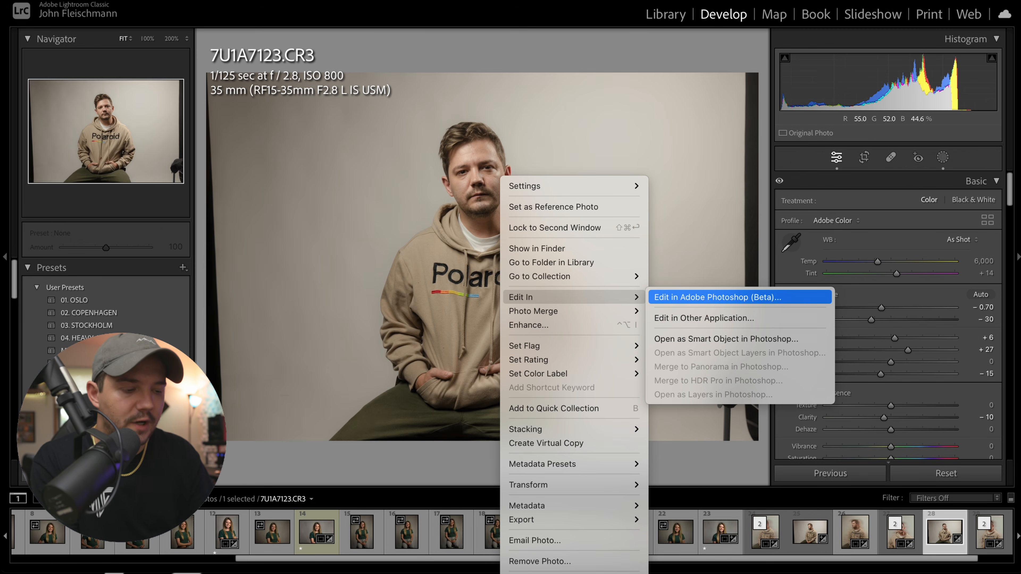
pyautogui.click(711, 299)
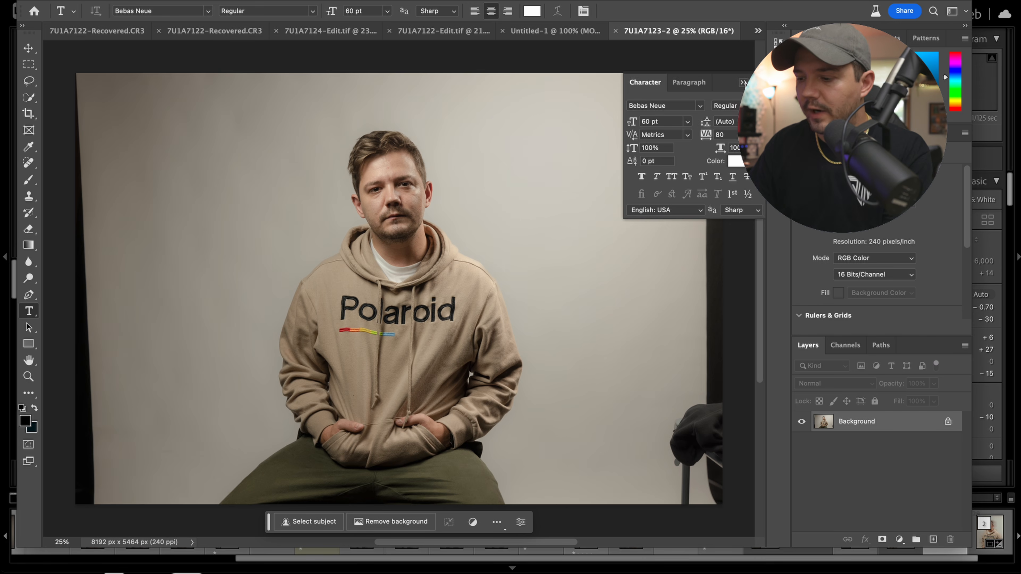
# Put away the floating Character settings and duplicate the Background layer
pyautogui.click(743, 83)
pyautogui.press('super+j')
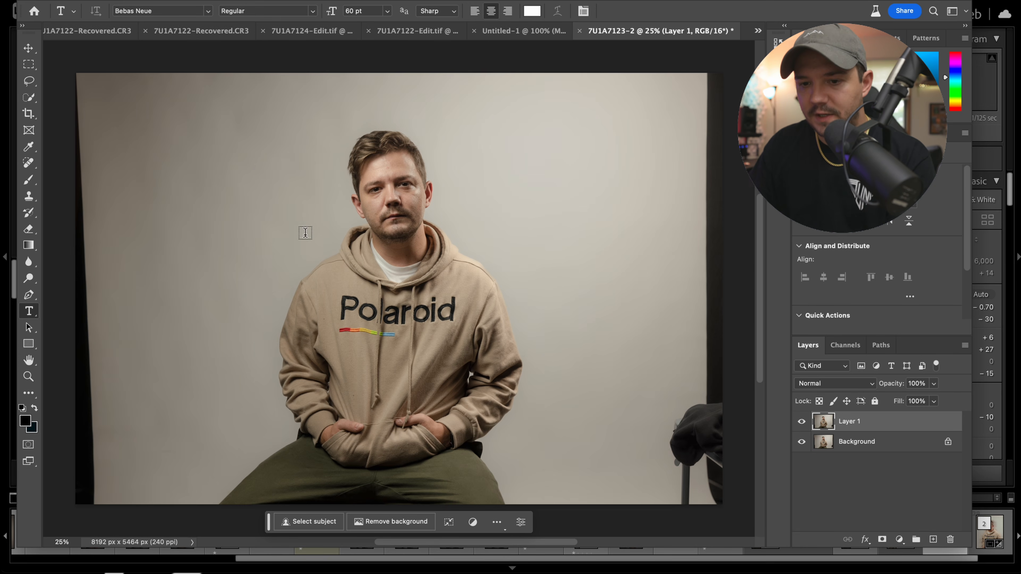
# Select the seated man, including his head, hoodie and trousers, with the Quick Selection tool
pyautogui.rightClick(28, 97)
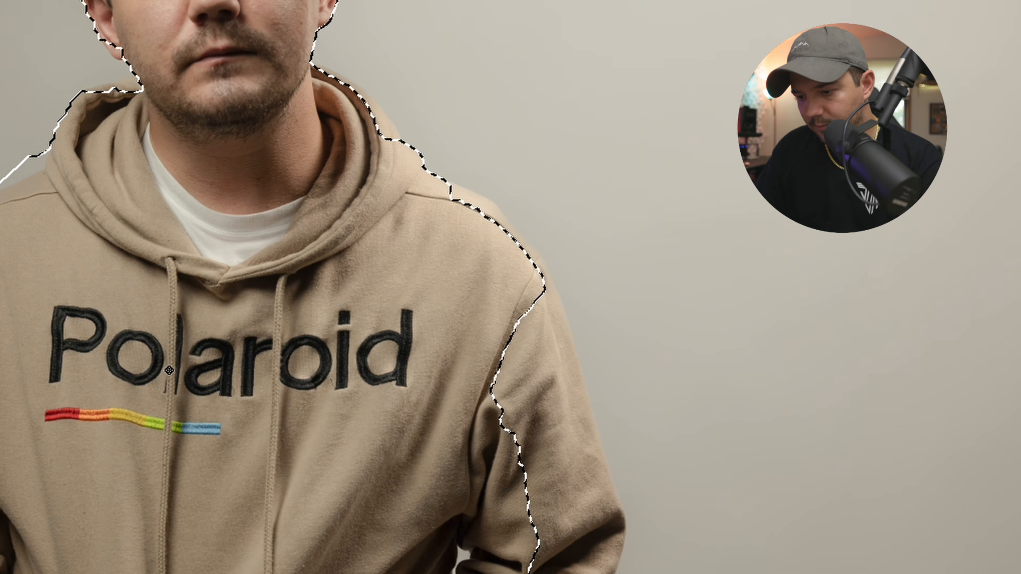
pyautogui.moveTo(538, 428); pyautogui.dragTo(586, 563)
pyautogui.moveTo(520, 338); pyautogui.dragTo(529, 283)
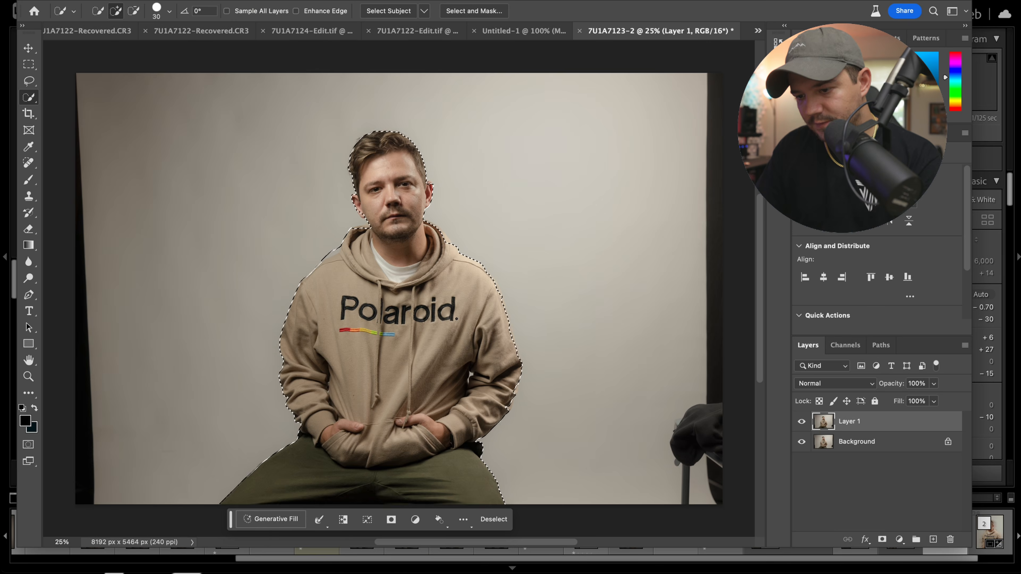
# Subtract the stray backdrop beside the hood and shoulder from the selection, and check the rest of the subject's outline
pyautogui.scroll(5, 385, 237)
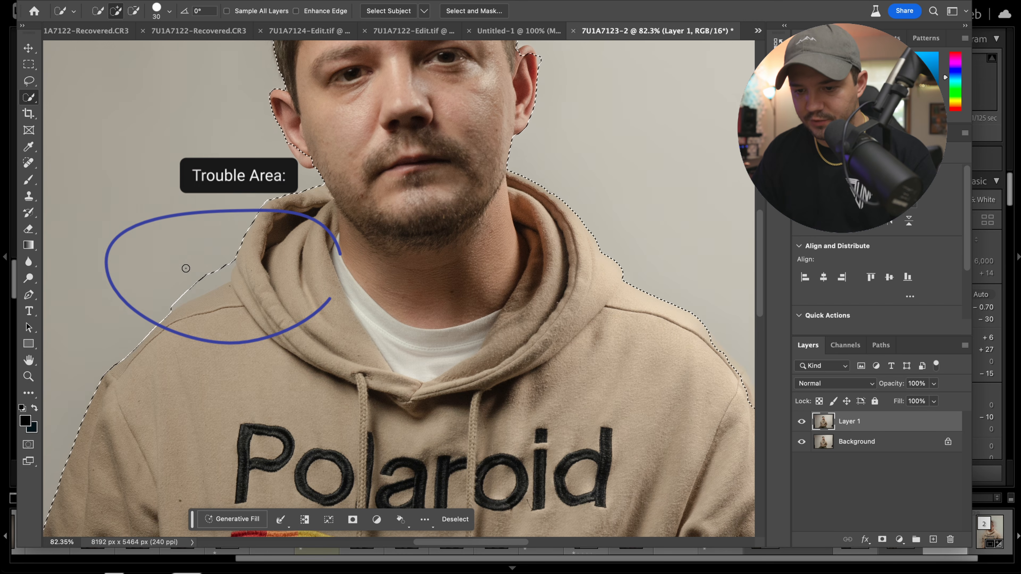
pyautogui.press('alt')
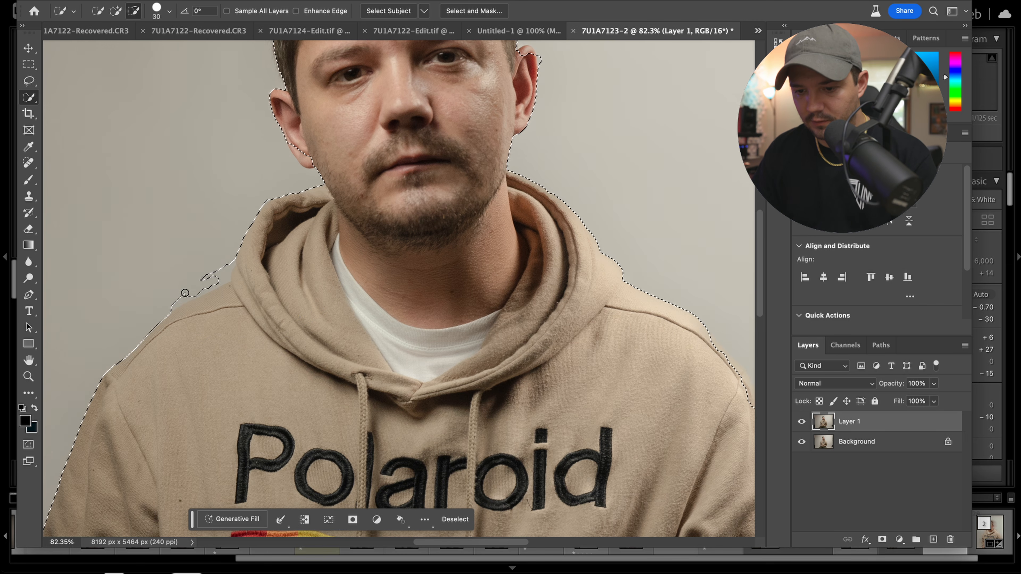
pyautogui.moveTo(170, 301)
pyautogui.mouseDown()
pyautogui.moveTo(218, 280)
pyautogui.moveTo(226, 258)
pyautogui.moveTo(213, 279)
pyautogui.mouseUp()
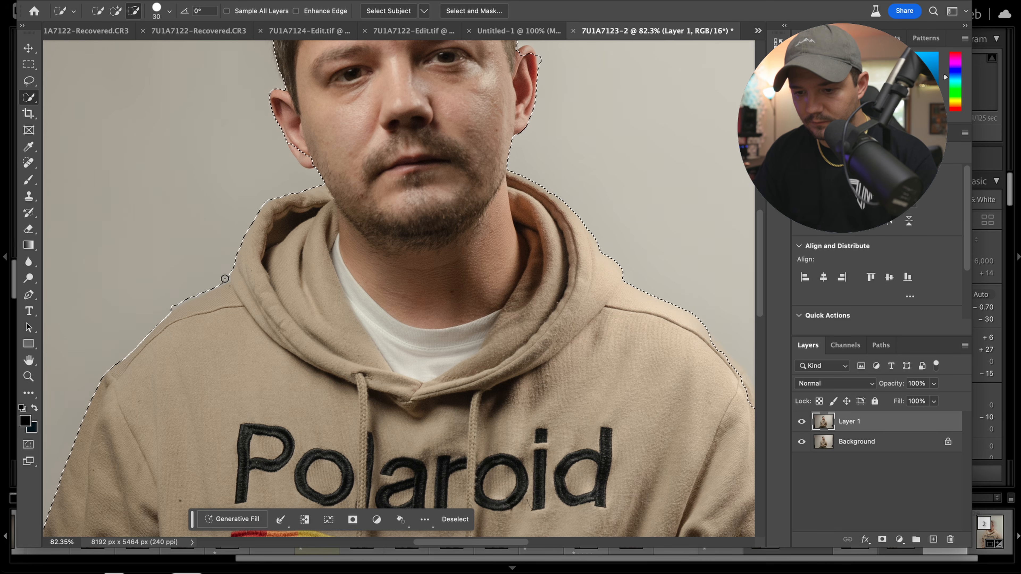
pyautogui.scroll(-10, 307, 293)
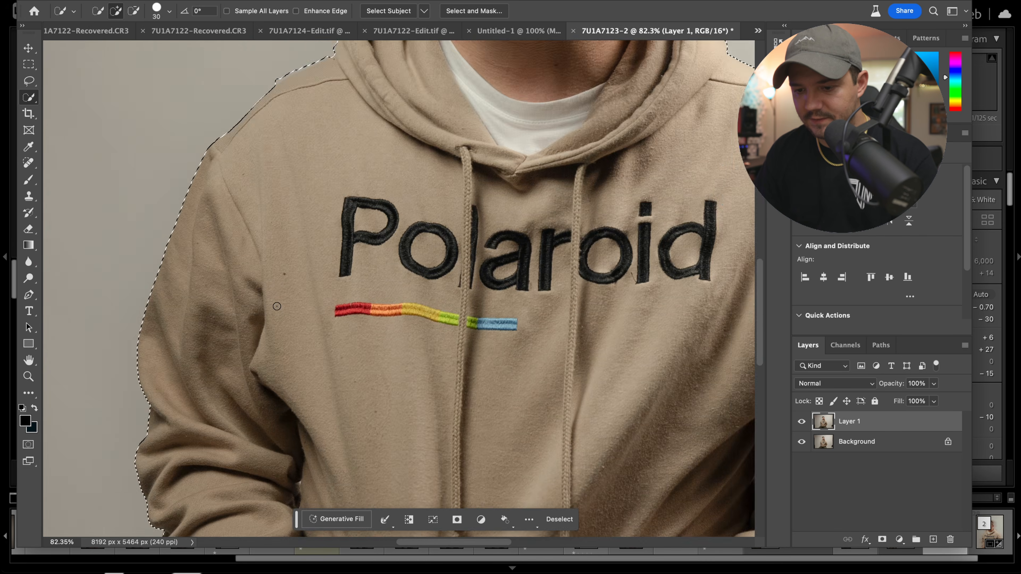
pyautogui.scroll(12, 388, 246)
pyautogui.scroll(-4, 388, 246)
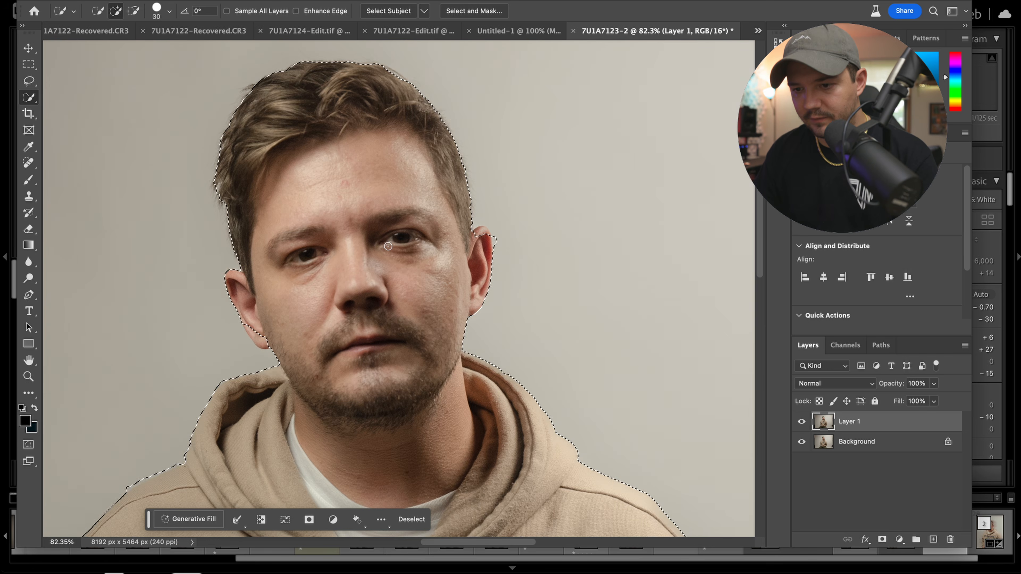
pyautogui.scroll(-5, 385, 251)
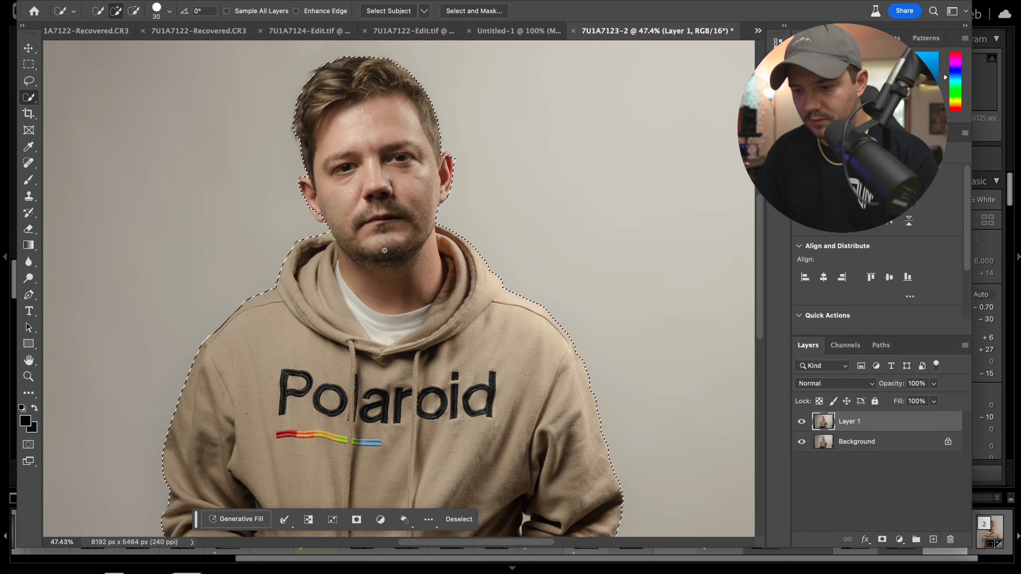
pyautogui.scroll(-4, 384, 250)
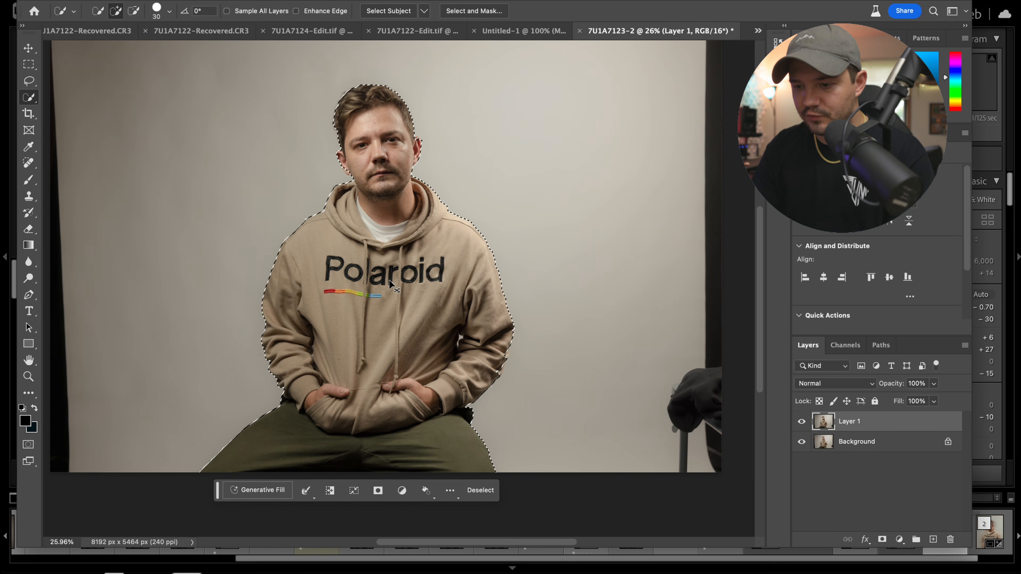
# Copy the selected man onto his own layer and check the cutout by temporarily hiding the two layers beneath it
pyautogui.hotkey('ctrl', 'j')
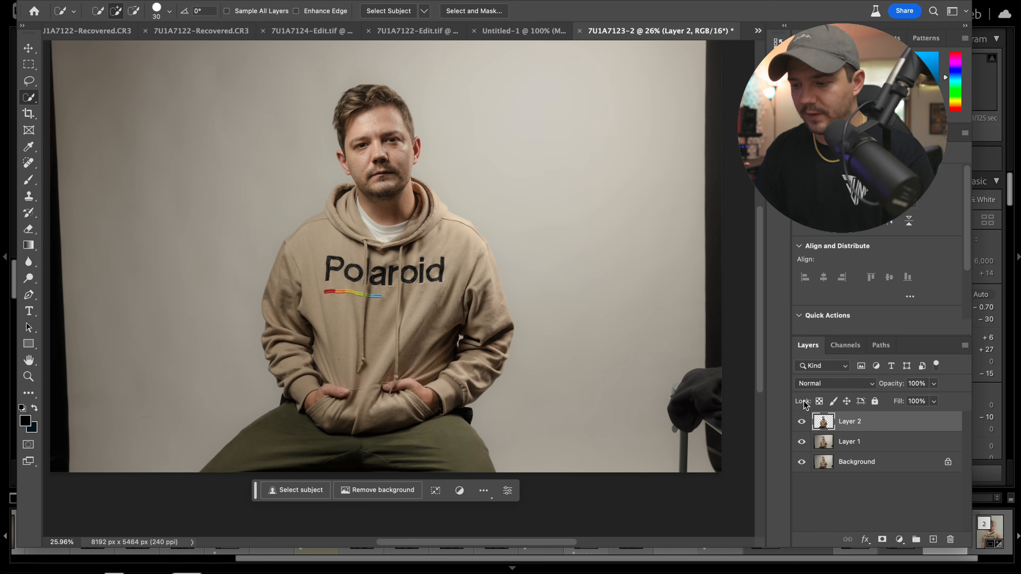
pyautogui.click(802, 462)
pyautogui.scroll(-1, 368, 254)
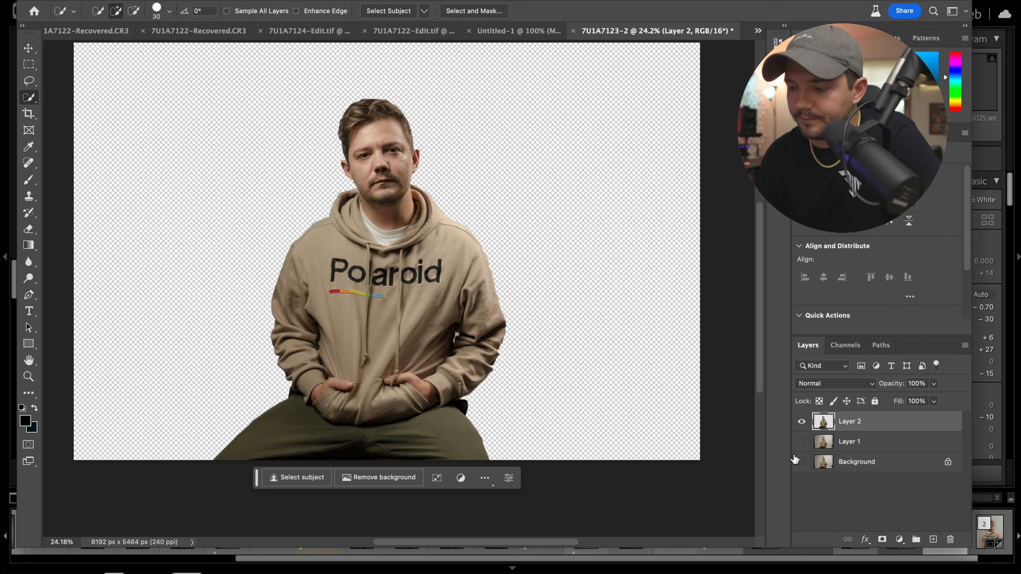
pyautogui.click(802, 441)
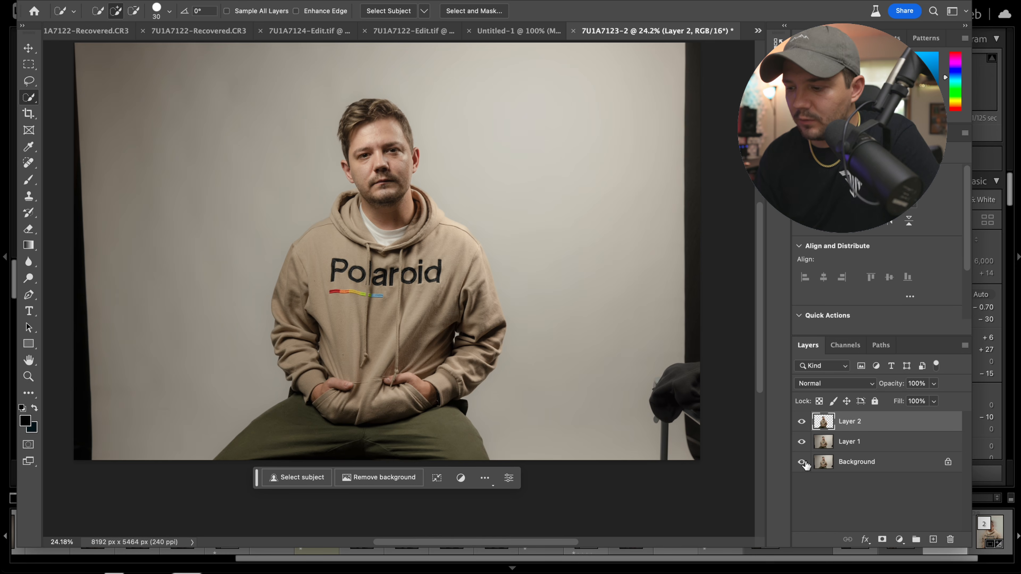
# Hide the cutout layer and make the full-photo copy, Layer 1, the active layer
pyautogui.click(802, 422)
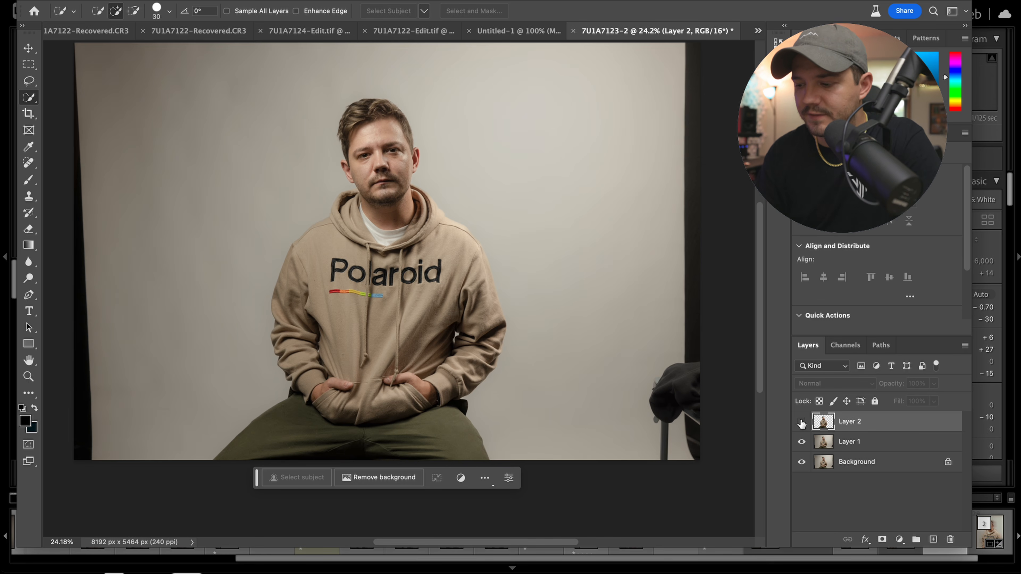
pyautogui.click(866, 442)
pyautogui.scroll(3, 520, 290)
pyautogui.scroll(-2, 519, 291)
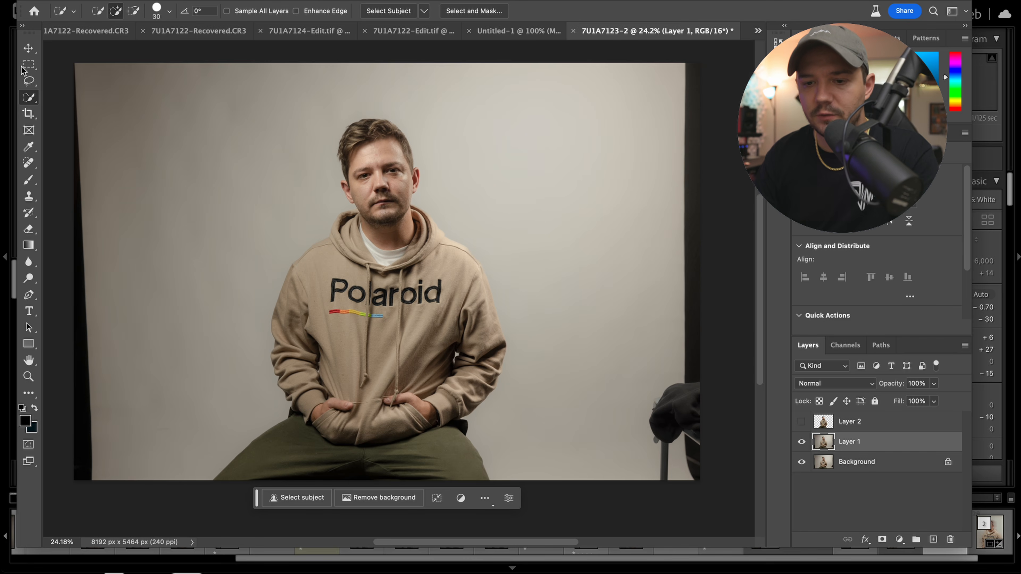
# Marquee a full-height strip over the dark left edge of the photo and replace it using Generative Fill without a prompt
pyautogui.click(28, 64)
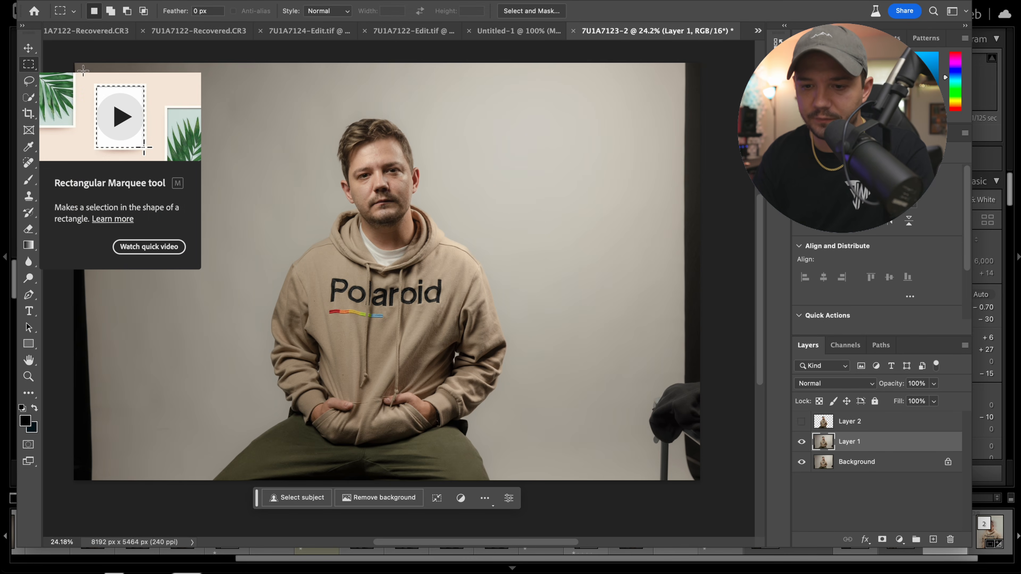
pyautogui.moveTo(74, 63); pyautogui.dragTo(73, 63)
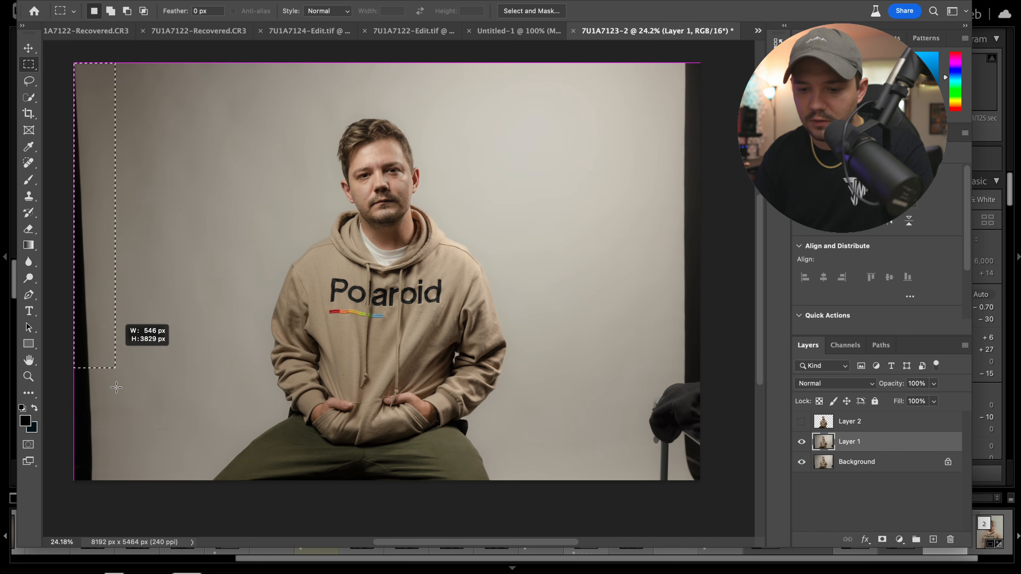
pyautogui.moveTo(118, 437); pyautogui.dragTo(128, 485)
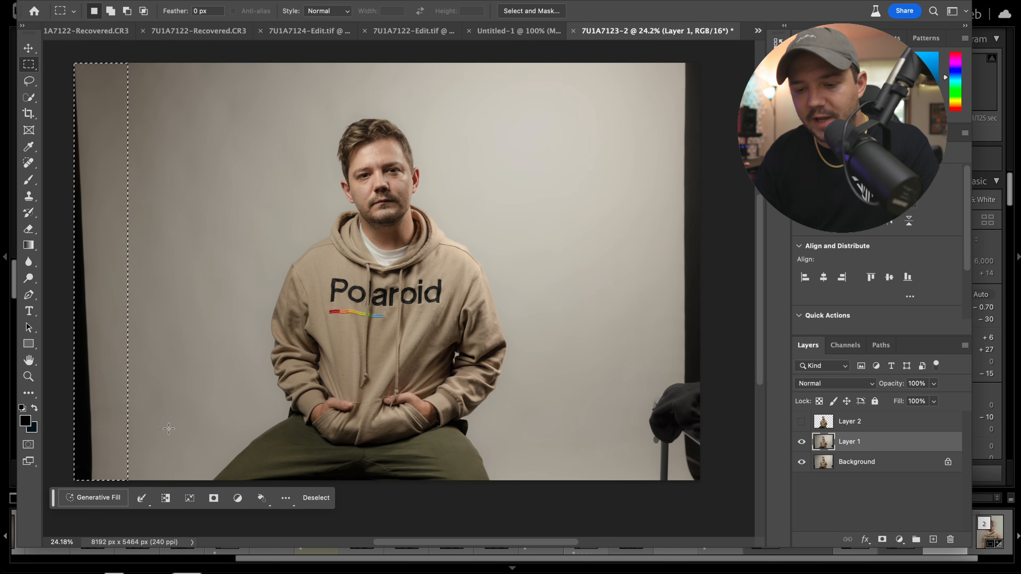
pyautogui.click(107, 502)
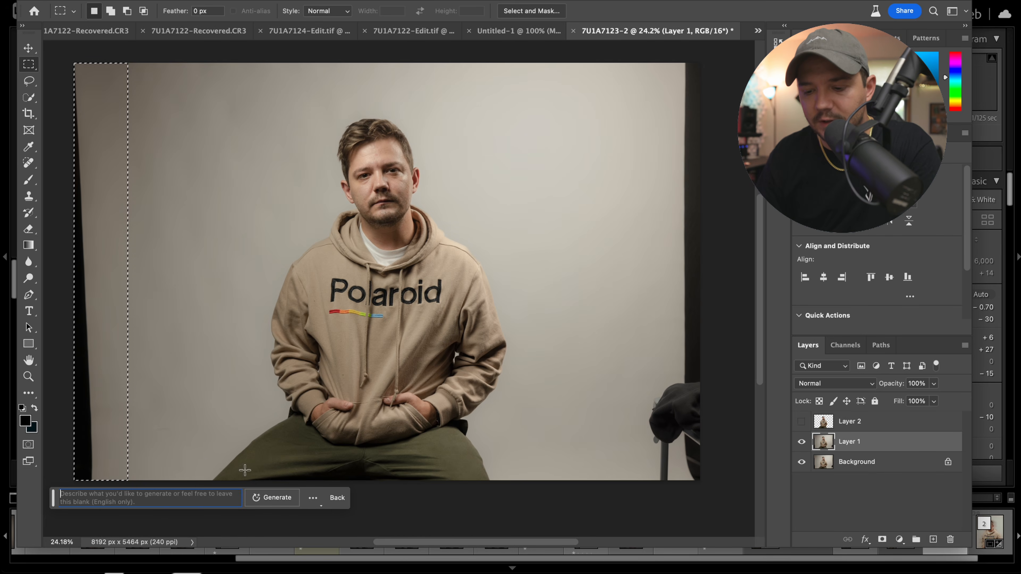
pyautogui.click(285, 502)
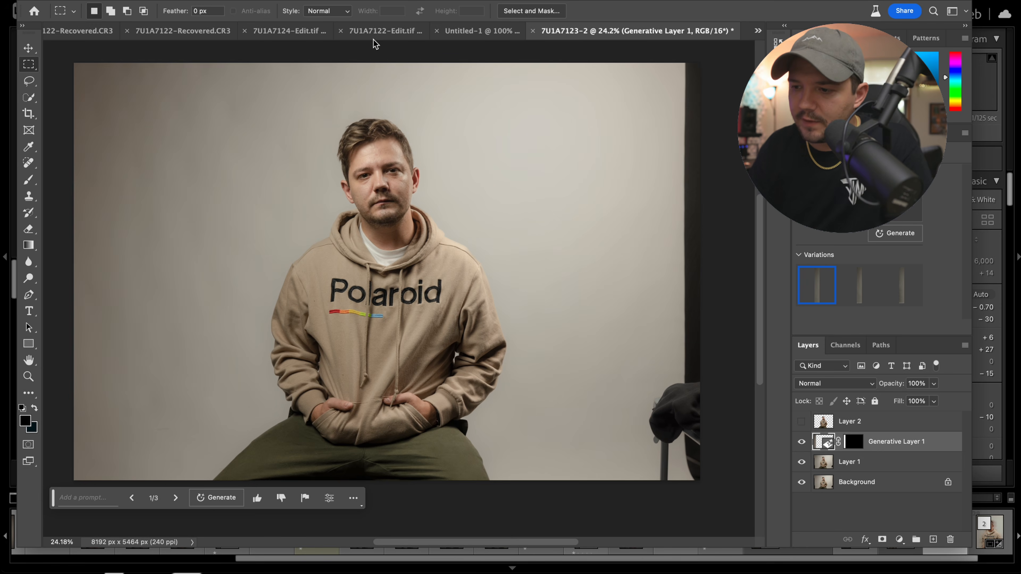
# Marquee a full-height strip over the dark right edge and the chair, and replace it with backdrop using Generative Fill
pyautogui.moveTo(610, 56); pyautogui.dragTo(702, 481)
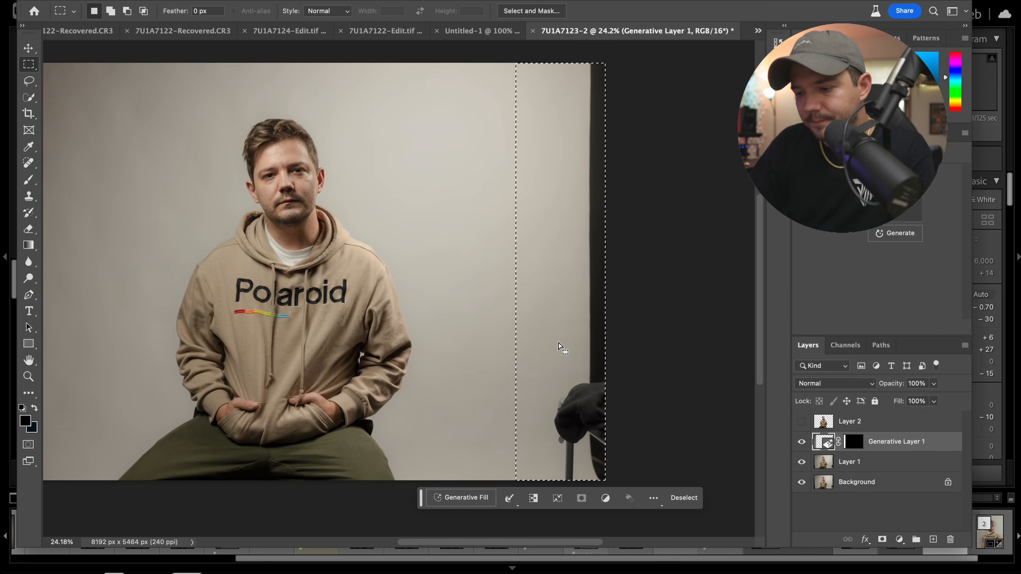
pyautogui.click(458, 498)
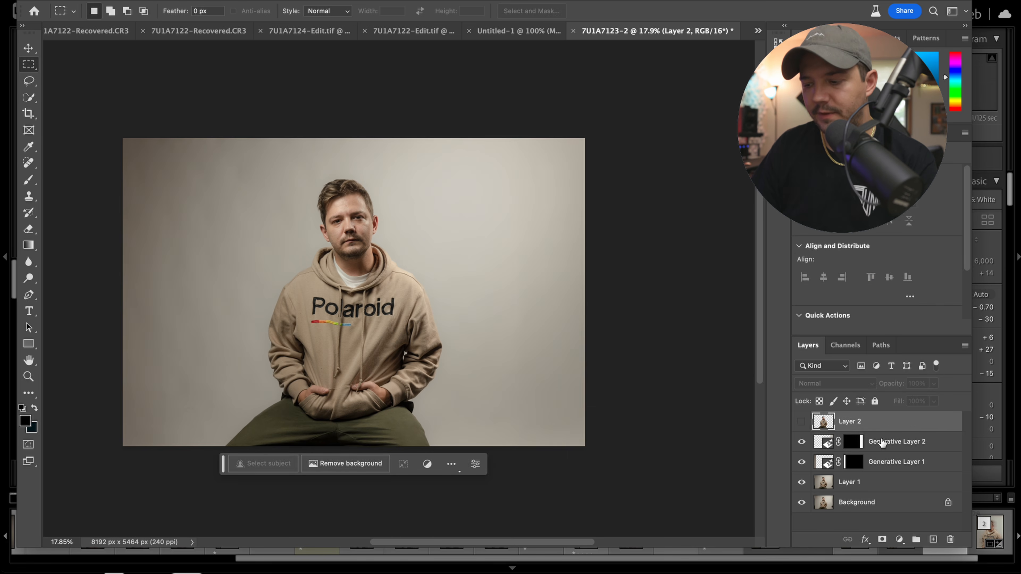
# Merge Generative Layer 2, Generative Layer 1 and Layer 1 into a single layer
pyautogui.click(881, 442)
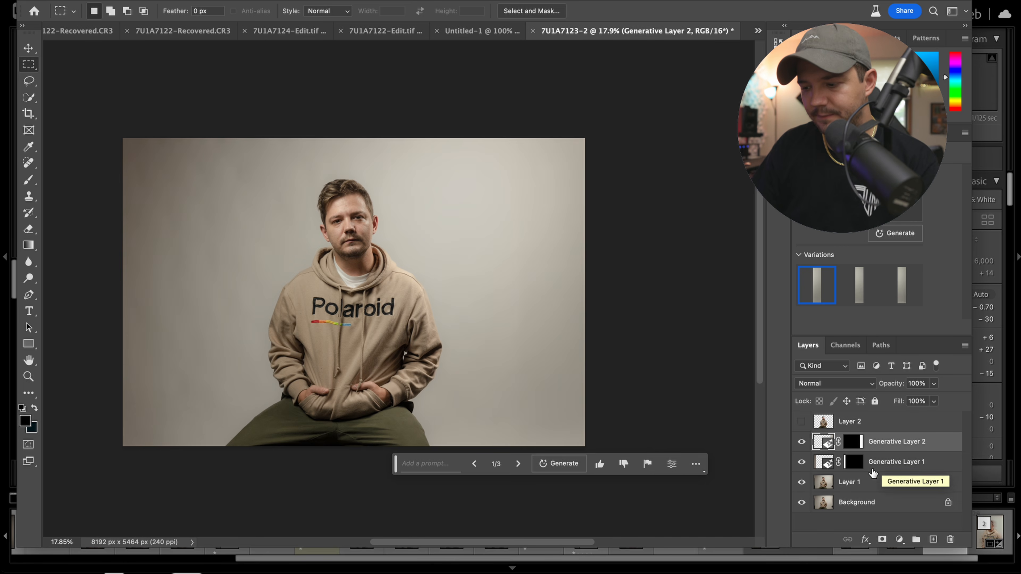
pyautogui.keyDown('shift'); pyautogui.click(865, 482); pyautogui.keyUp('shift')
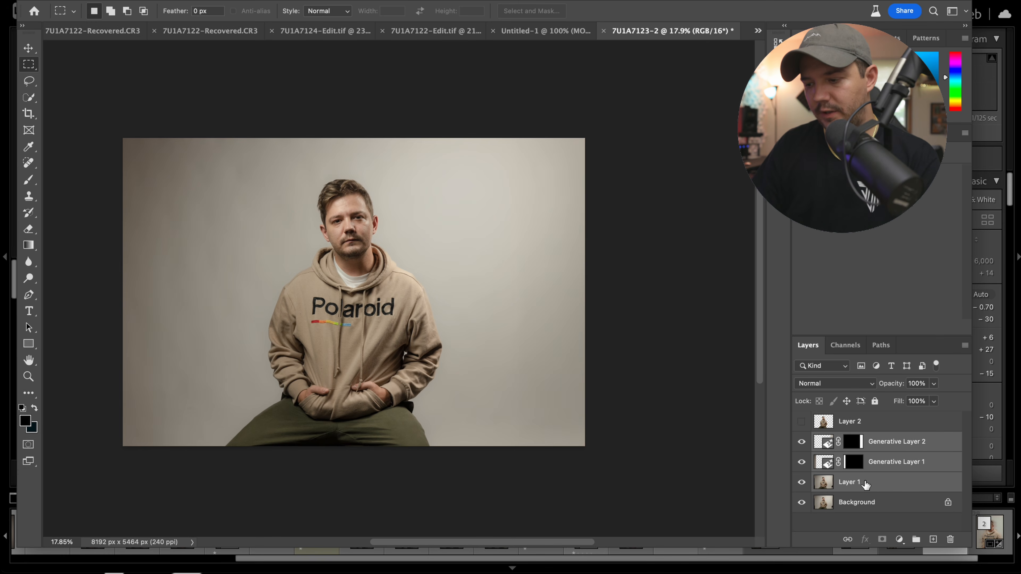
pyautogui.rightClick(865, 482)
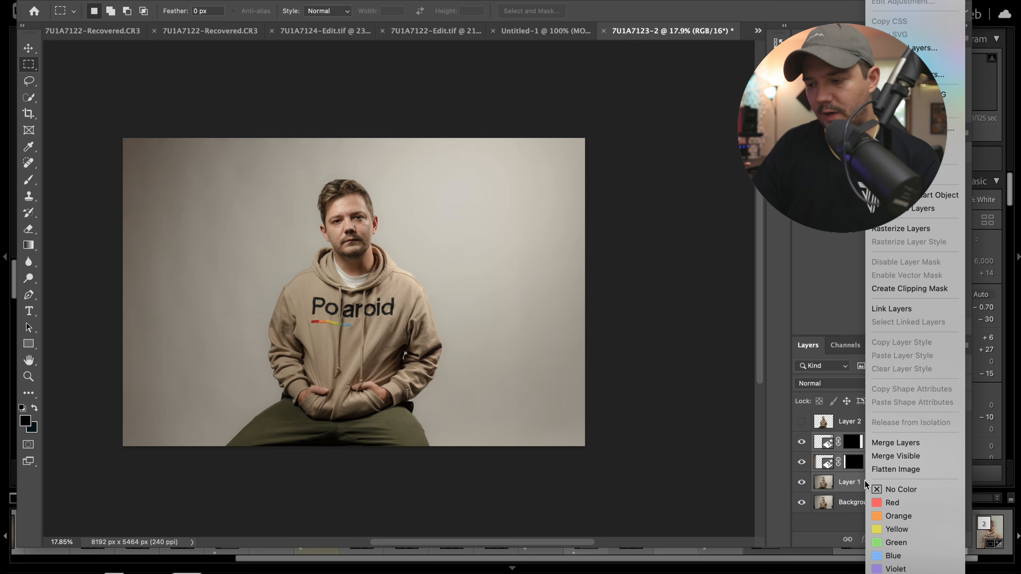
pyautogui.click(918, 443)
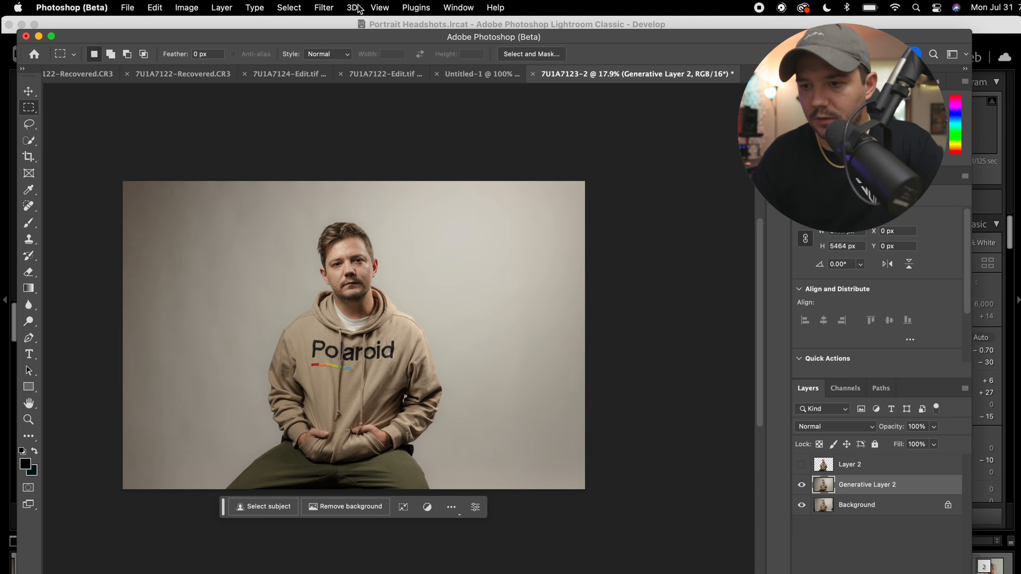
# Apply a Motion Blur with an angle of -6° and a distance of 1031 pixels to Generative Layer 2, and show the Layer 2 cutout
pyautogui.click(326, 7)
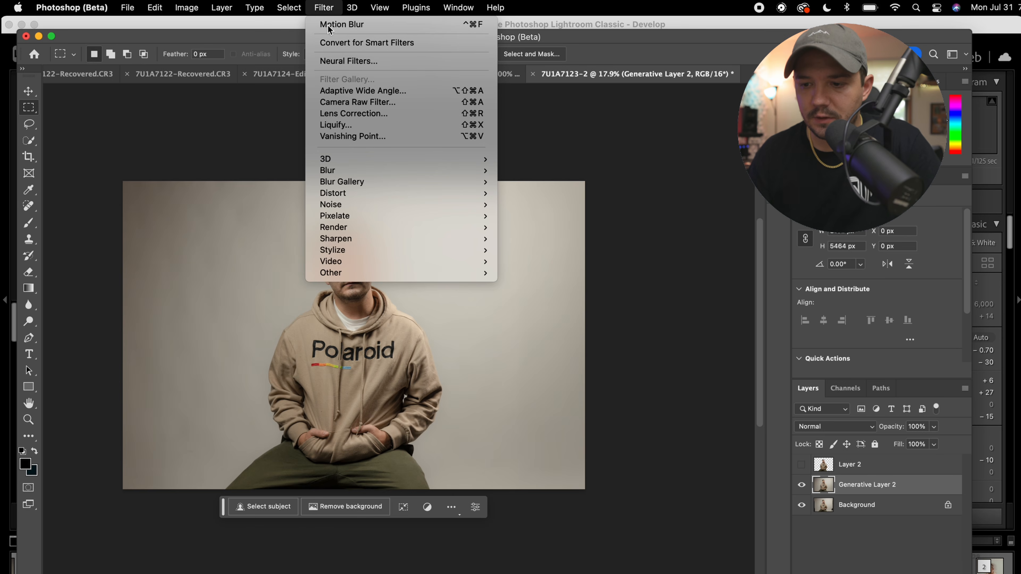
pyautogui.moveTo(356, 172)
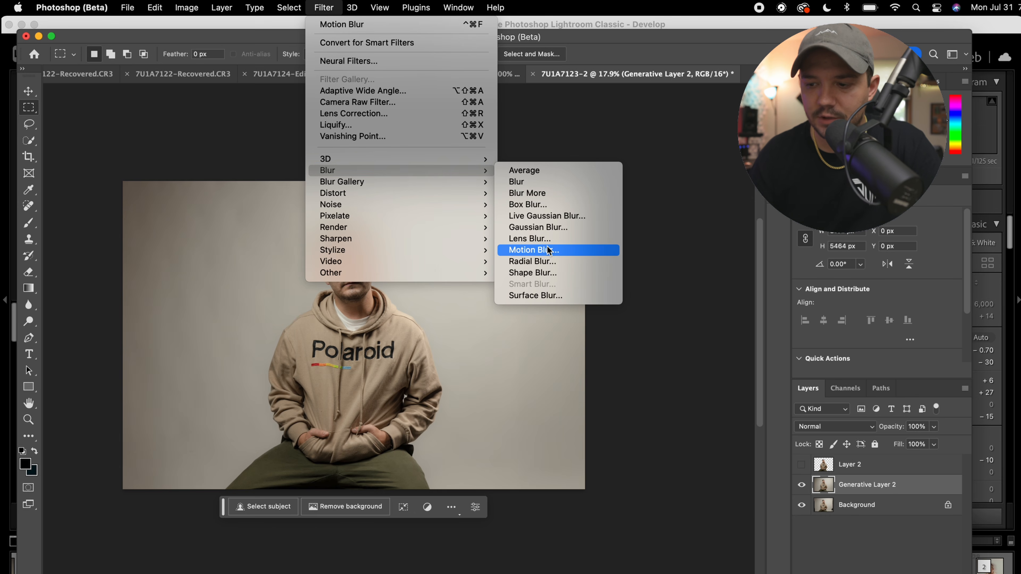
pyautogui.click(555, 251)
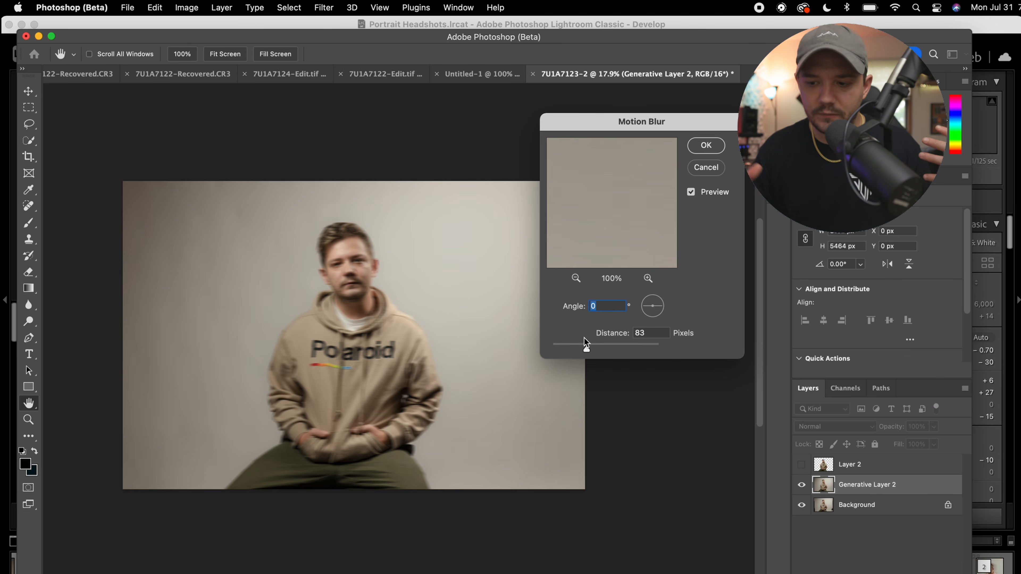
pyautogui.moveTo(584, 339); pyautogui.dragTo(553, 348)
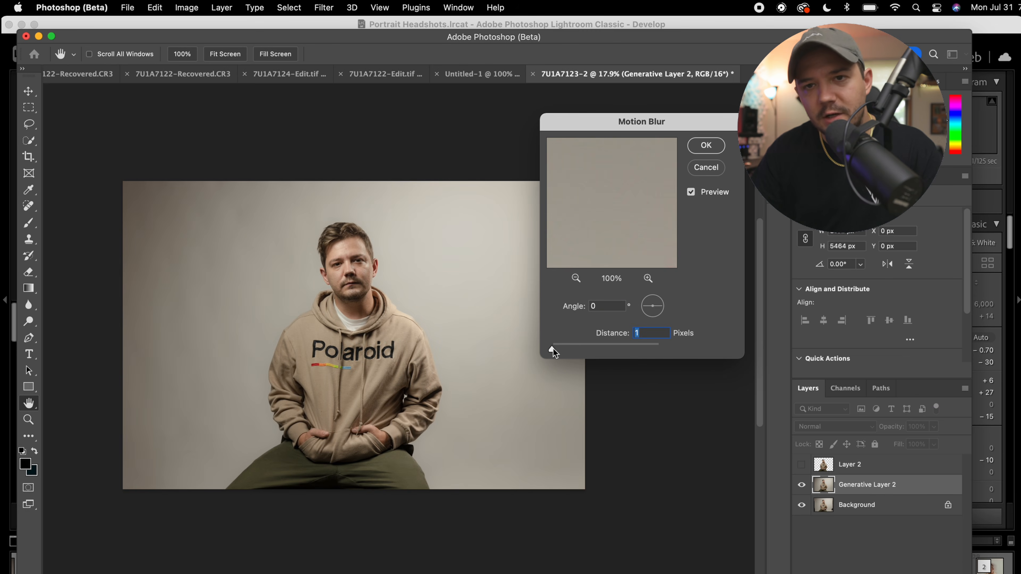
pyautogui.moveTo(552, 349); pyautogui.dragTo(638, 349)
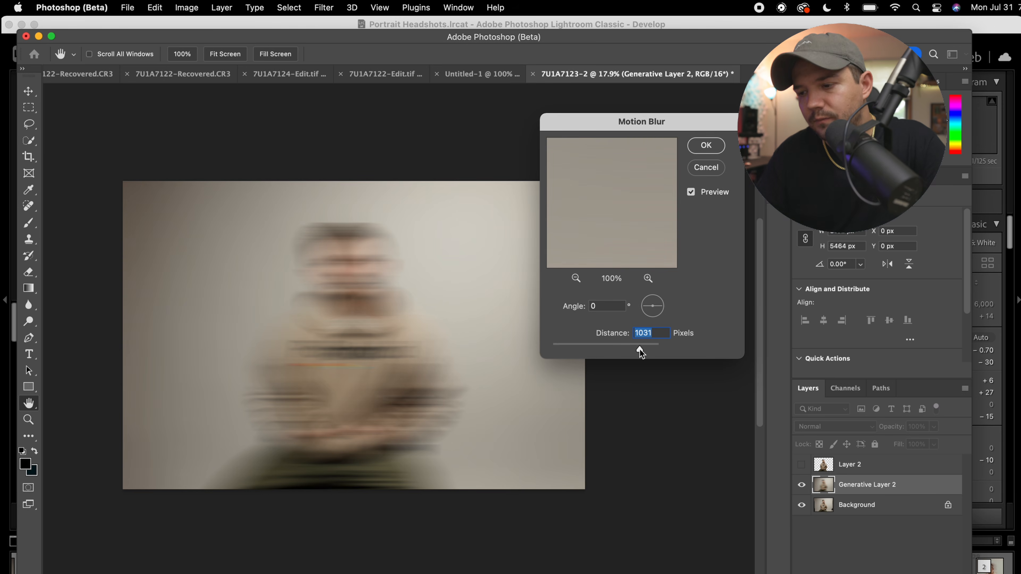
pyautogui.moveTo(664, 306); pyautogui.dragTo(655, 297)
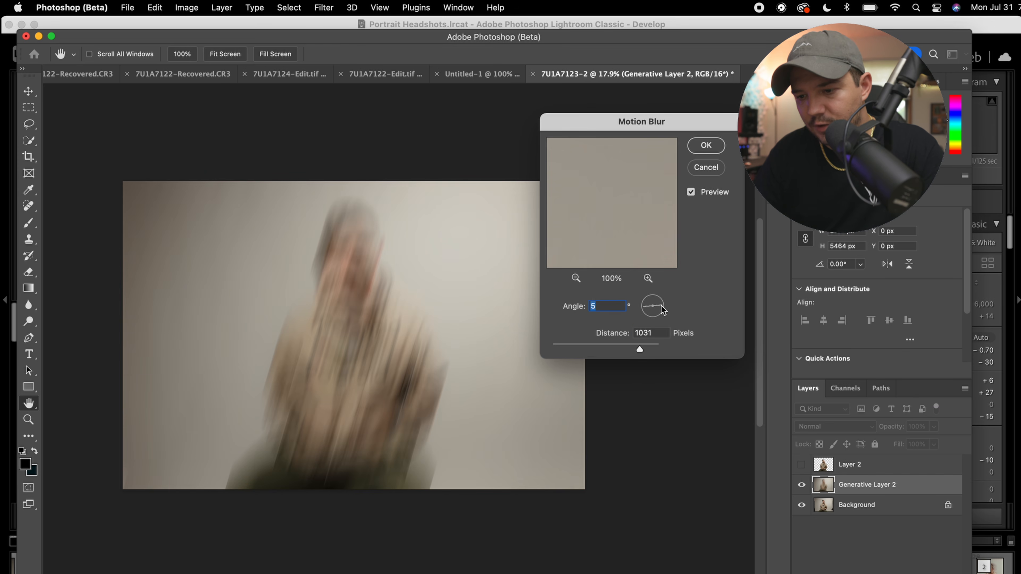
pyautogui.moveTo(661, 306); pyautogui.dragTo(663, 309)
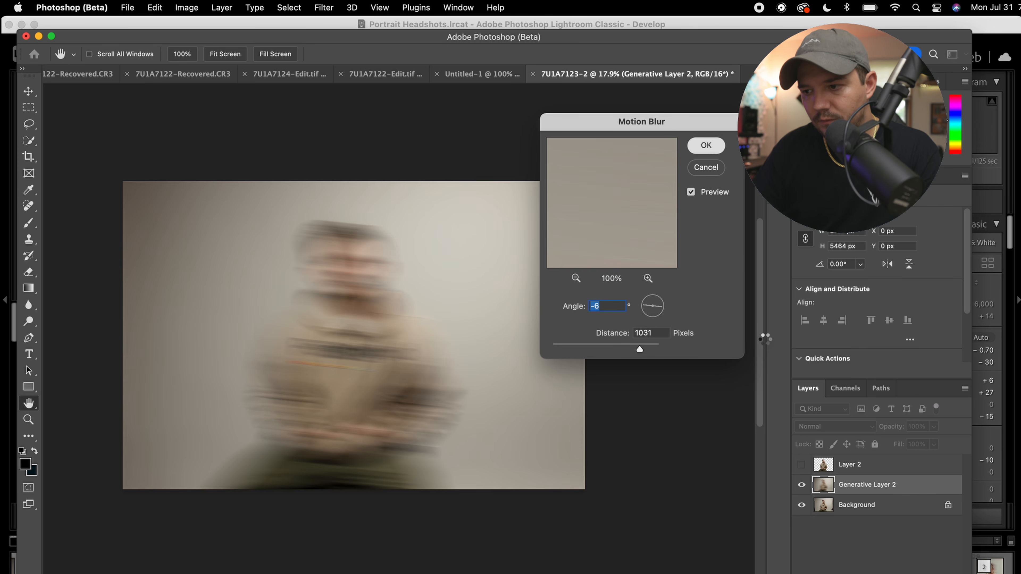
pyautogui.press('Return')
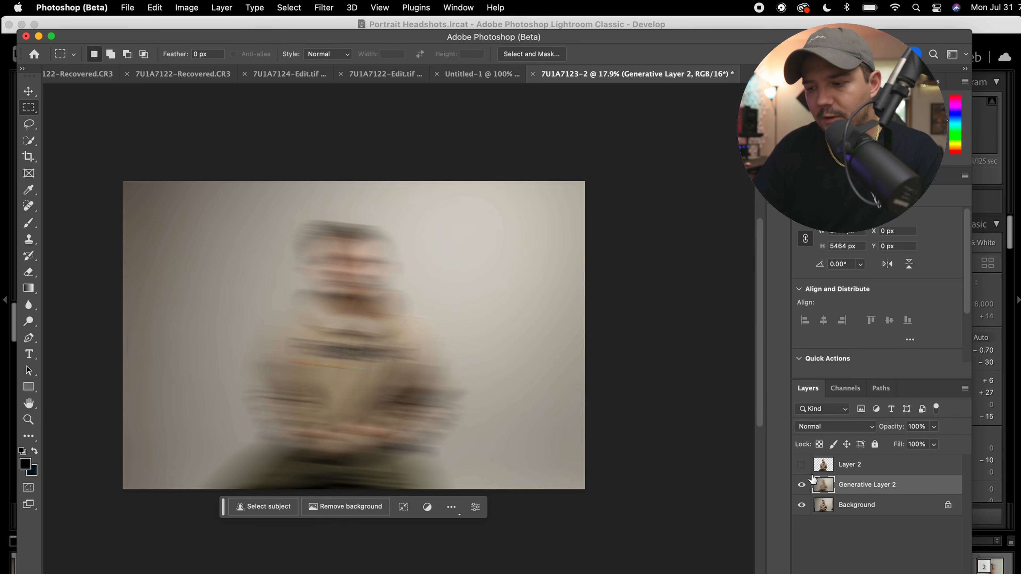
pyautogui.click(801, 465)
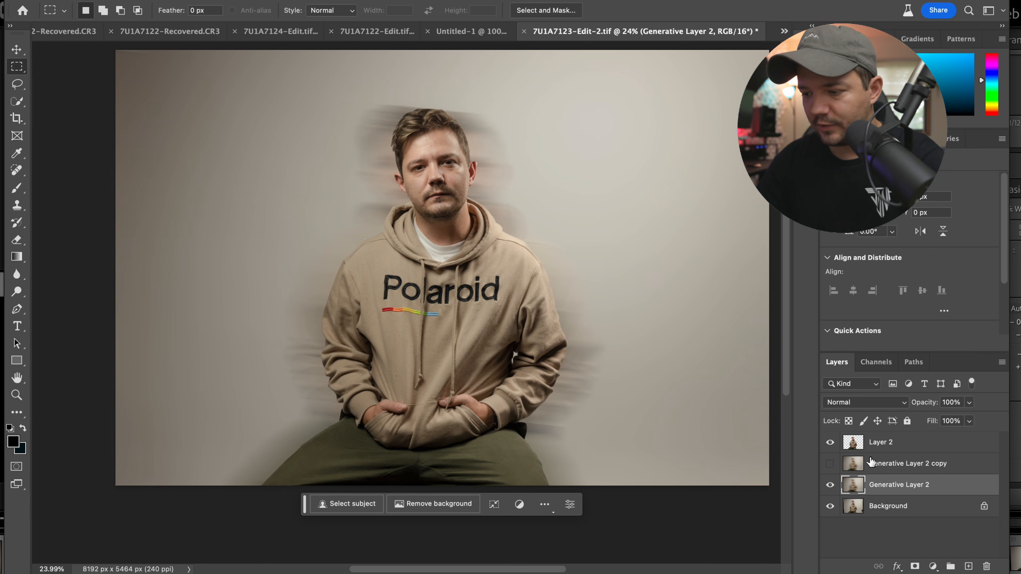
# Scale Generative Layer 2 copy up to 105.90% in both directions, stretching the blurred image outward on both sides
pyautogui.scroll(3, 420, 230)
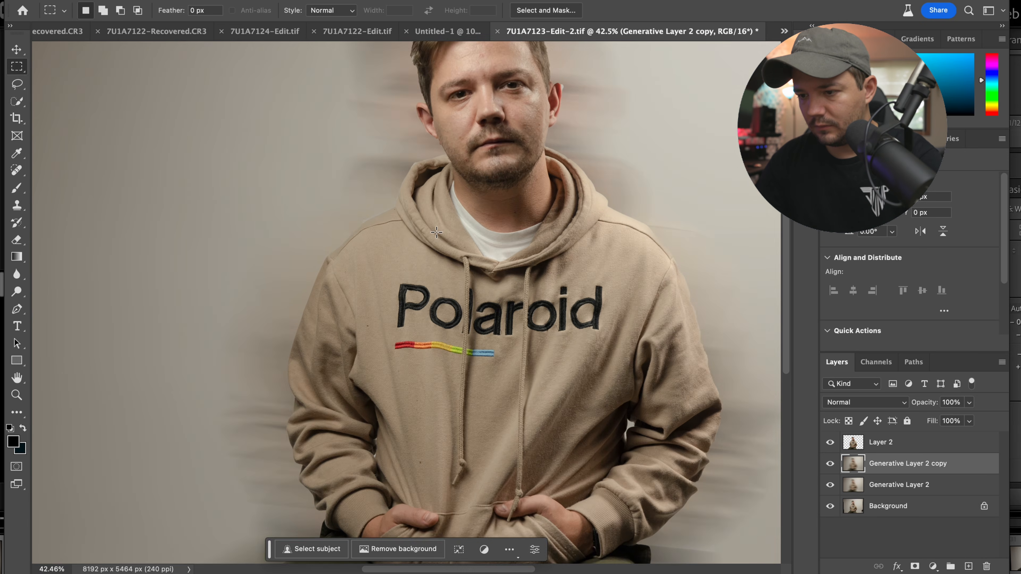
pyautogui.scroll(-2, 436, 232)
pyautogui.hotkey('ctrl', 't')
pyautogui.scroll(-3, 506, 176)
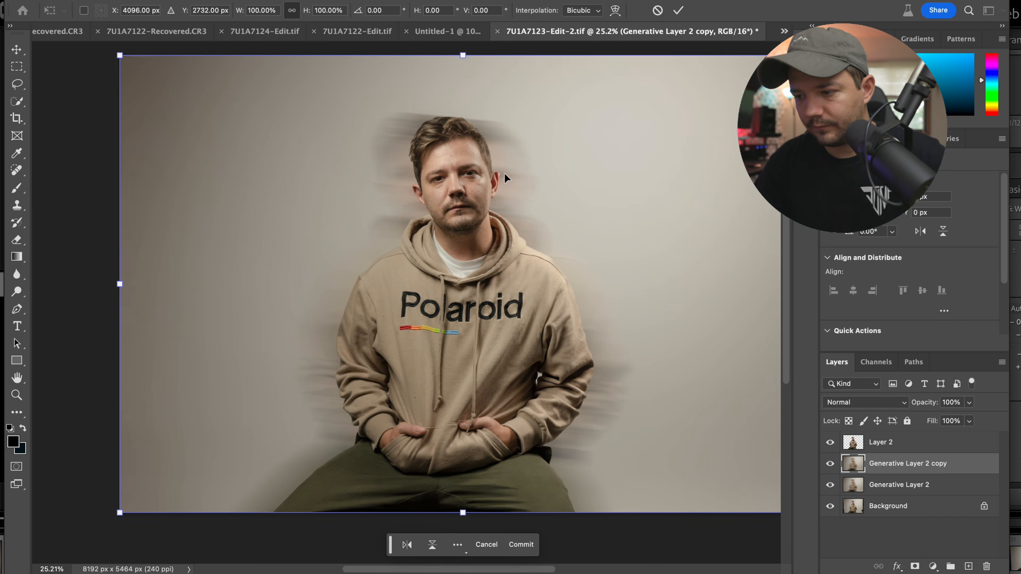
pyautogui.moveTo(673, 280); pyautogui.dragTo(691, 278)
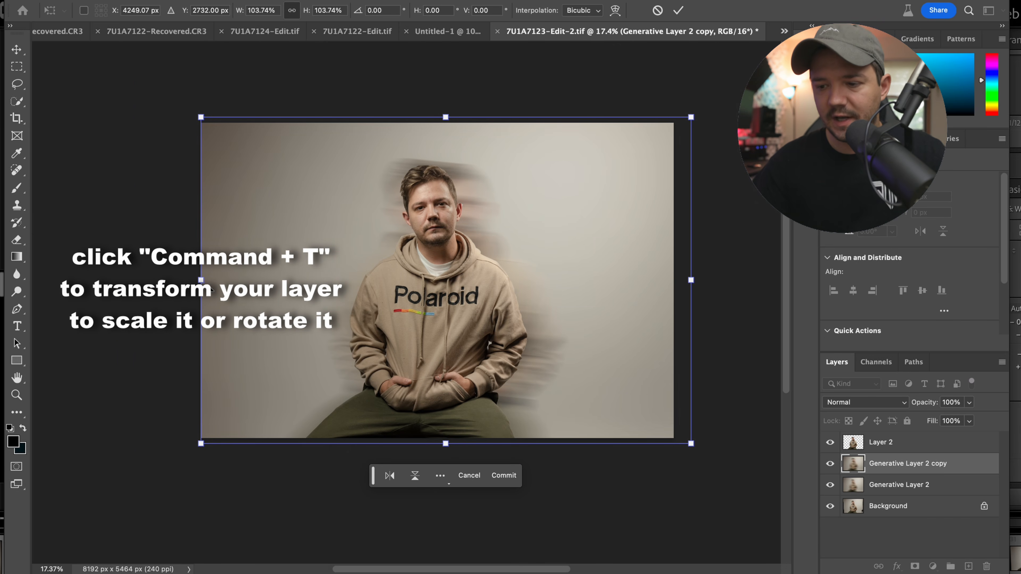
pyautogui.moveTo(201, 280); pyautogui.dragTo(190, 280)
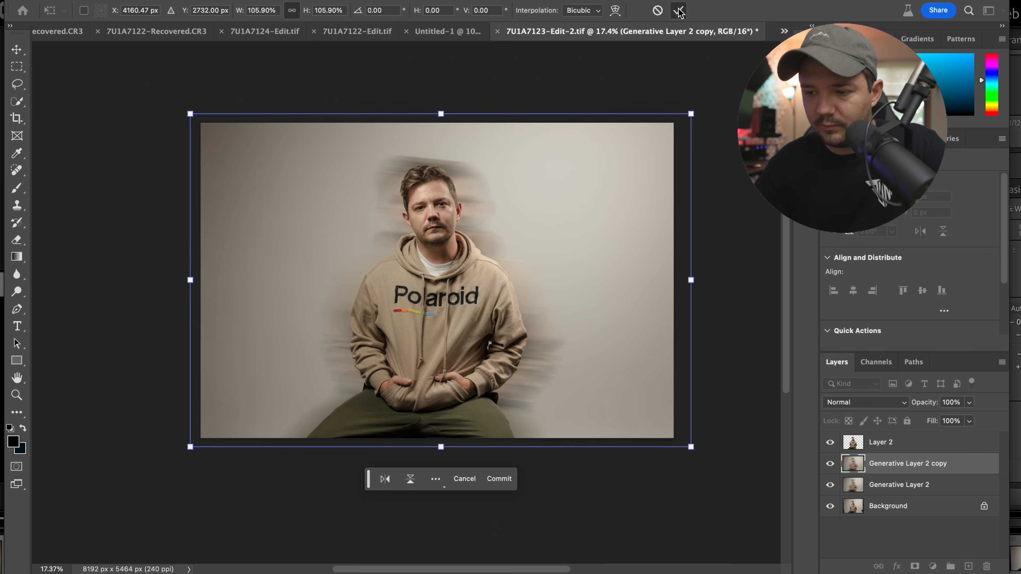
pyautogui.press('Return')
pyautogui.scroll(3, 453, 288)
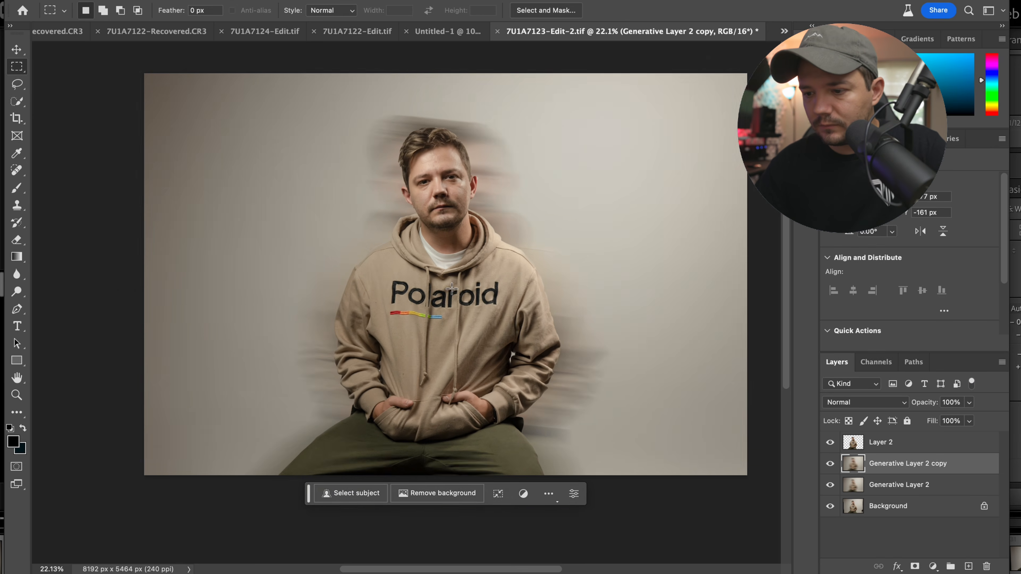
pyautogui.scroll(4, 451, 289)
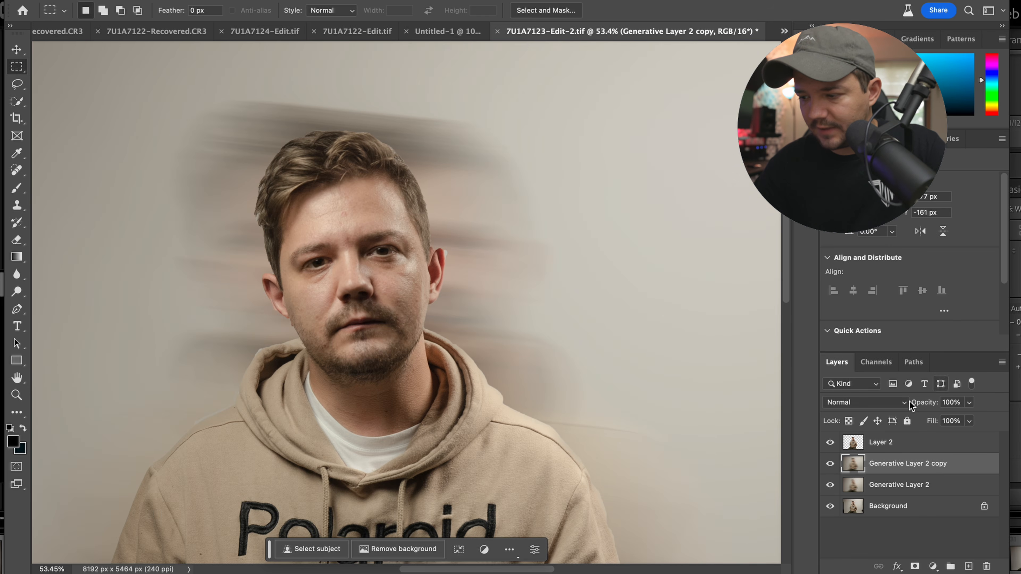
# Duplicate the Layer 2 cutout as a hidden backup and make the original Layer 2 active
pyautogui.click(877, 447)
pyautogui.press('super+j')
pyautogui.click(830, 441)
pyautogui.click(880, 464)
pyautogui.scroll(3, 409, 258)
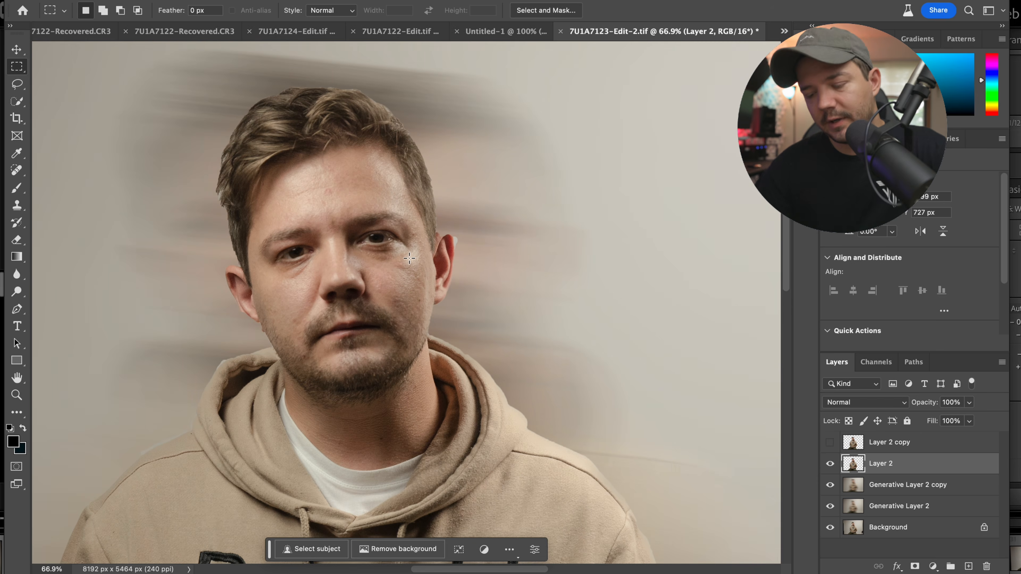
# Set the Eraser to a soft 428 px brush and fade Layer 2 along the ear, jaw and hood at the right of the face
pyautogui.scroll(2, 409, 258)
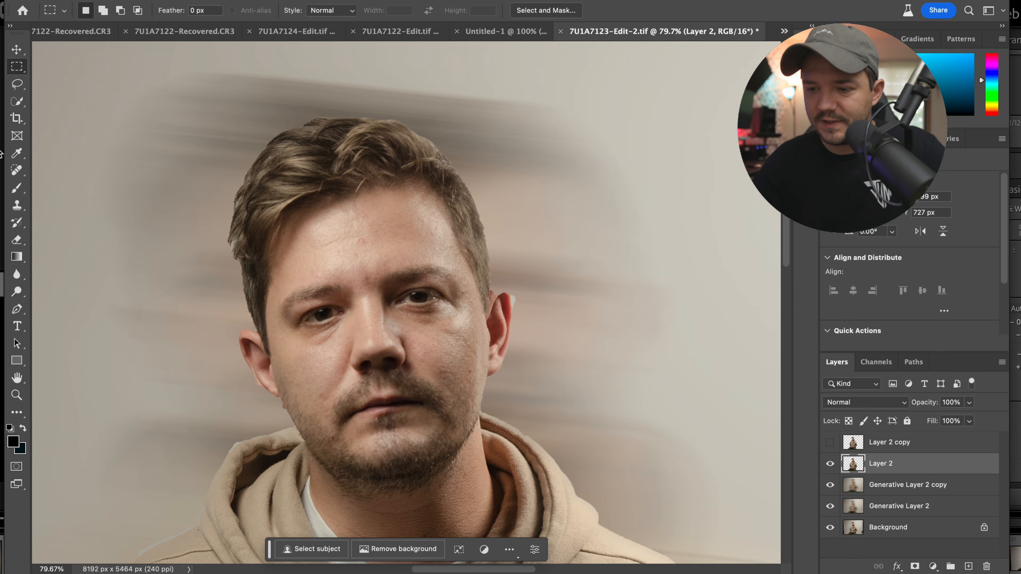
pyautogui.click(17, 240)
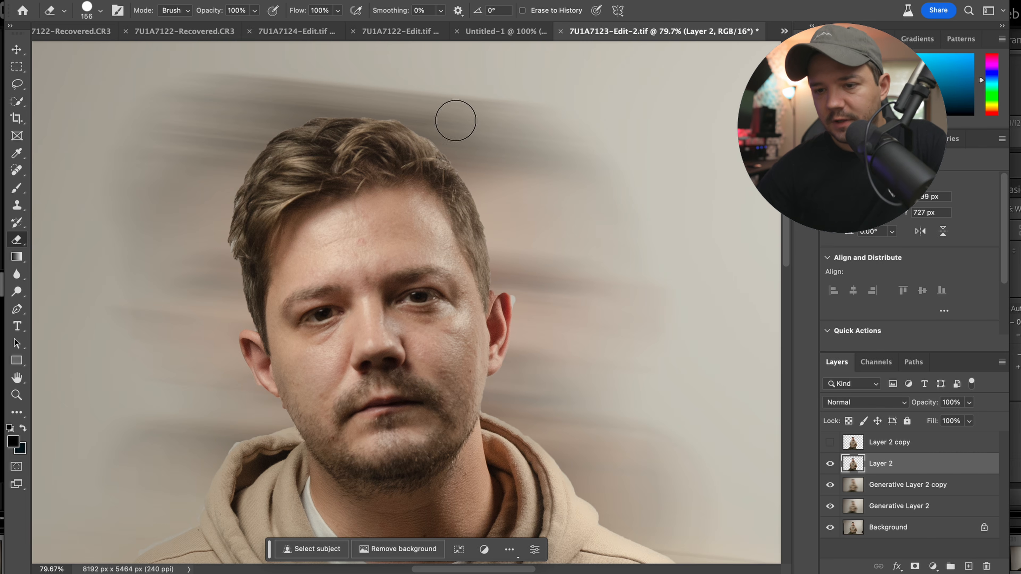
pyautogui.click(100, 11)
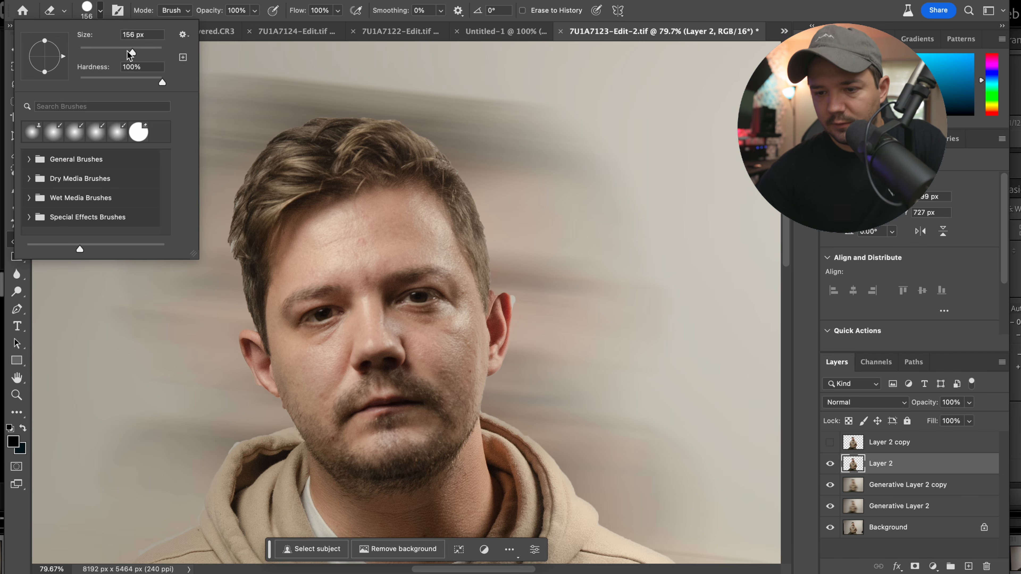
pyautogui.click(79, 80)
pyautogui.moveTo(134, 51); pyautogui.dragTo(143, 53)
pyautogui.press('Return')
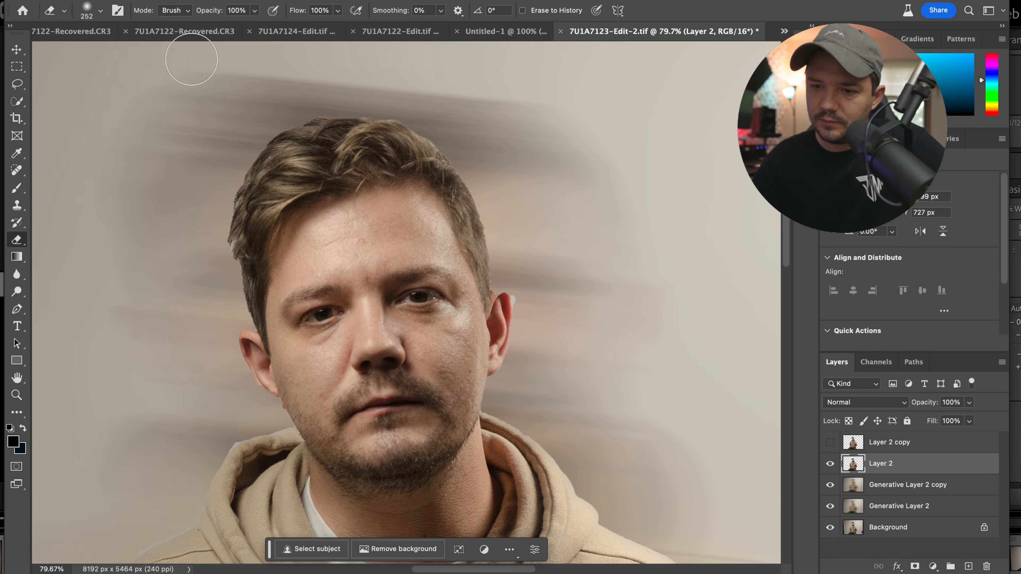
pyautogui.click(100, 11)
pyautogui.moveTo(143, 52); pyautogui.dragTo(151, 52)
pyautogui.press('Return')
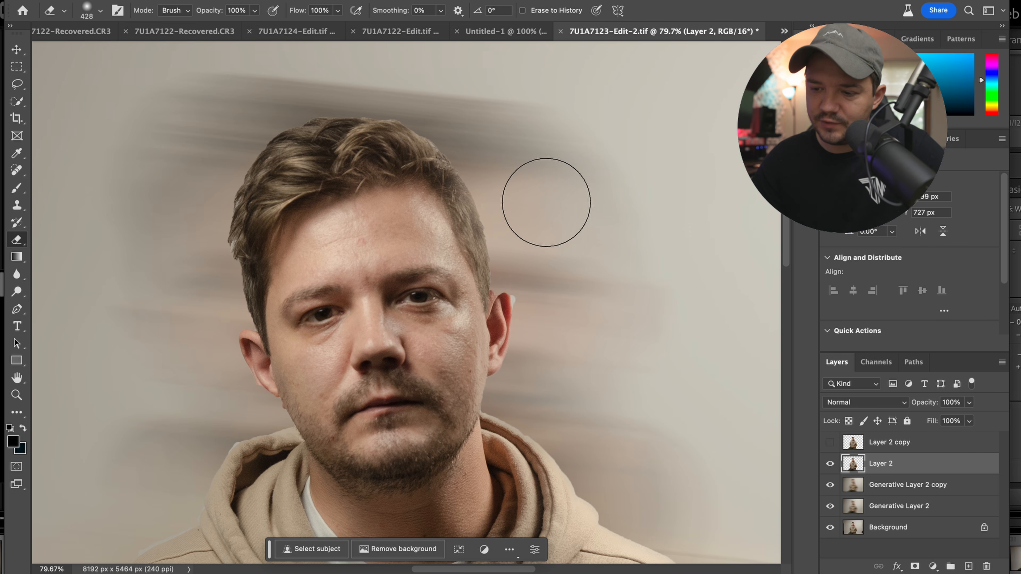
pyautogui.moveTo(531, 225)
pyautogui.mouseDown()
pyautogui.moveTo(525, 391)
pyautogui.moveTo(513, 392)
pyautogui.moveTo(549, 400)
pyautogui.moveTo(576, 438)
pyautogui.mouseUp()
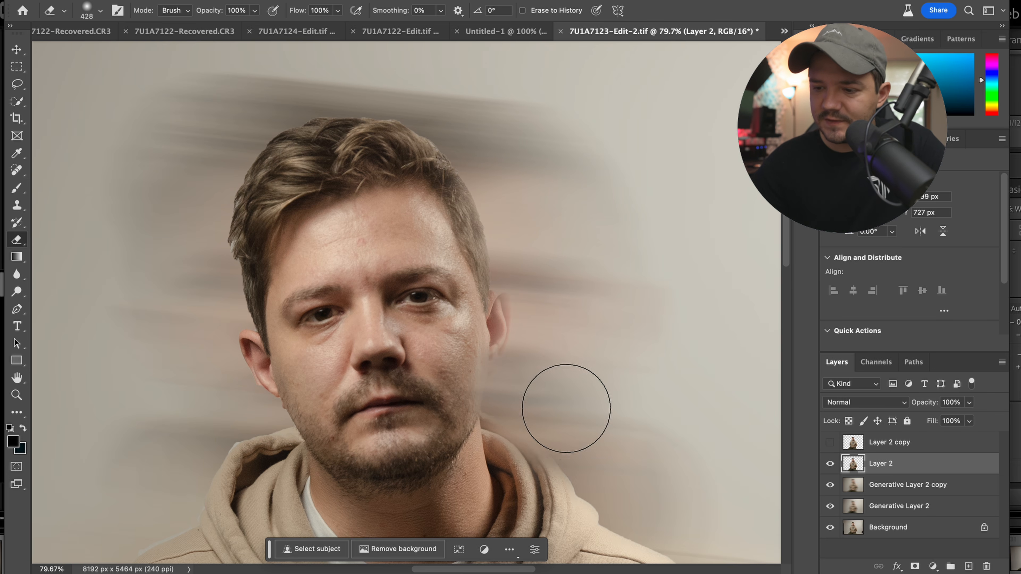
# Enlarge the Eraser to 1040 px and fade the outer edges of the shoulders and sleeves on both sides of Layer 2
pyautogui.scroll(-5, 573, 418)
pyautogui.scroll(-3, 573, 419)
pyautogui.scroll(-1, 571, 417)
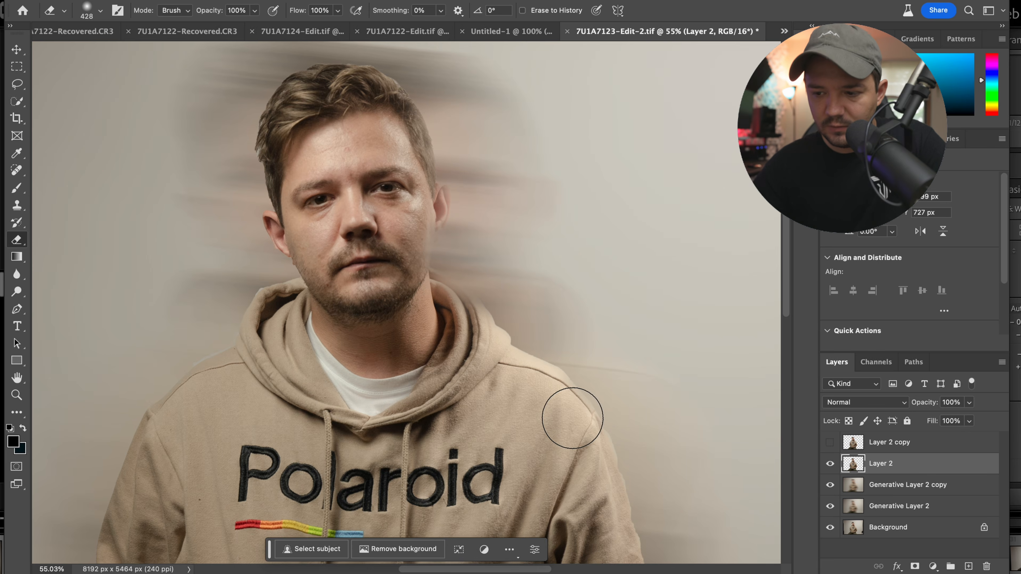
pyautogui.scroll(-3, 533, 298)
pyautogui.scroll(-4, 555, 289)
pyautogui.click(100, 11)
pyautogui.moveTo(153, 52); pyautogui.dragTo(160, 52)
pyautogui.moveTo(623, 338); pyautogui.dragTo(613, 497)
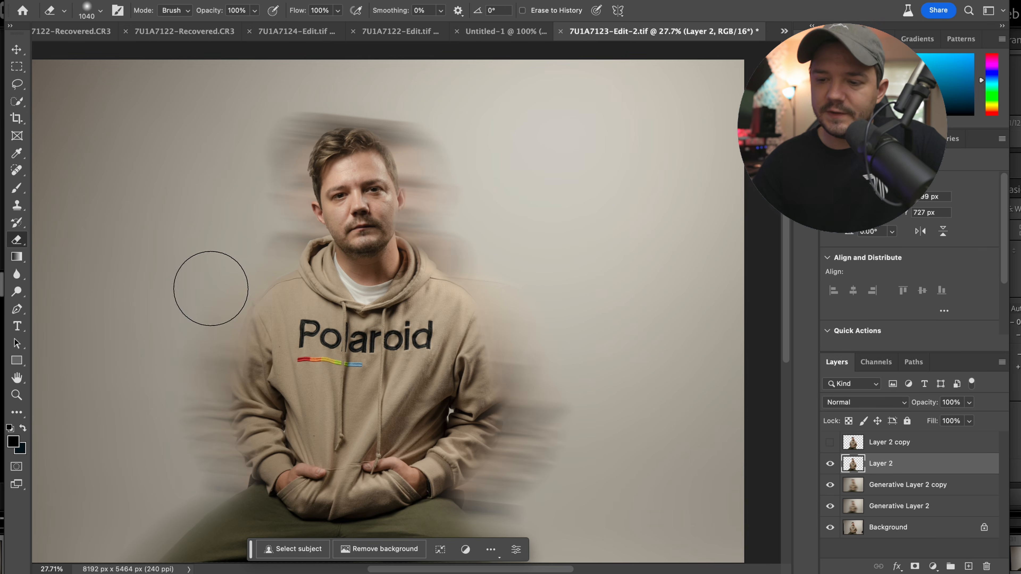
pyautogui.moveTo(210, 289); pyautogui.dragTo(286, 222)
pyautogui.scroll(-3, 406, 302)
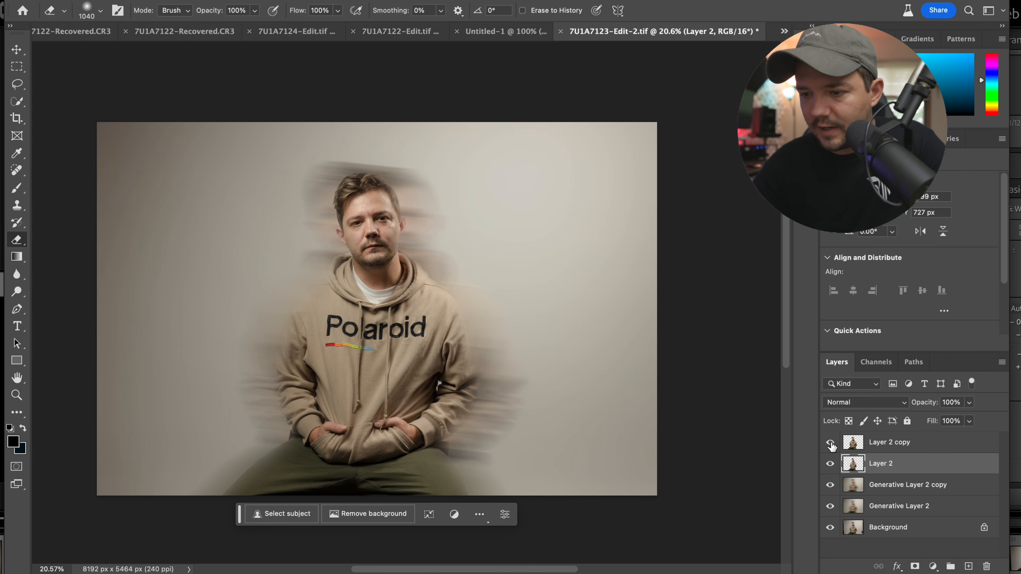
# Compare the partly erased Layer 2 with the blurred layers and the duplicate cutouts by toggling layer visibility
pyautogui.click(830, 442)
pyautogui.click(830, 443)
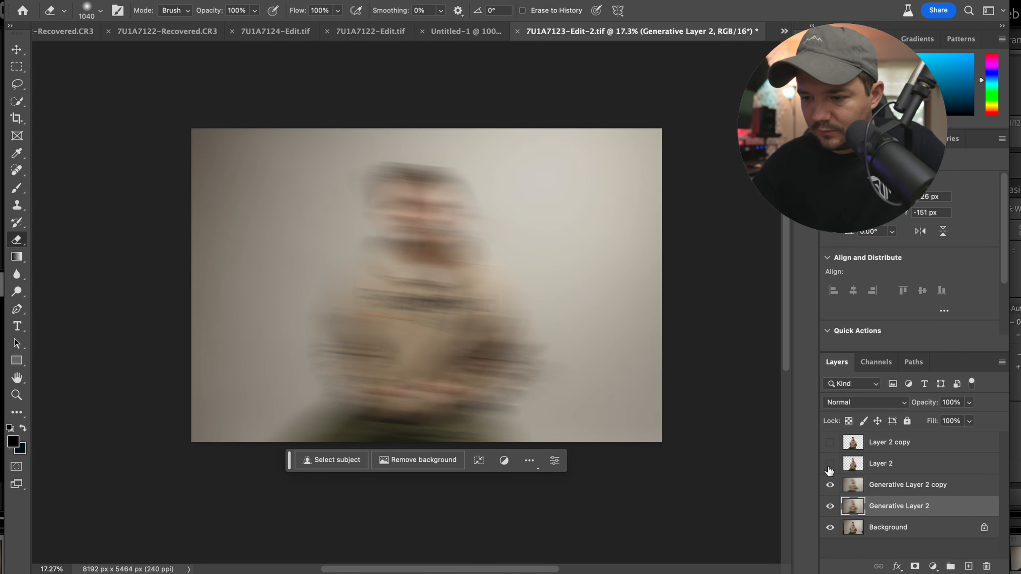
pyautogui.click(829, 464)
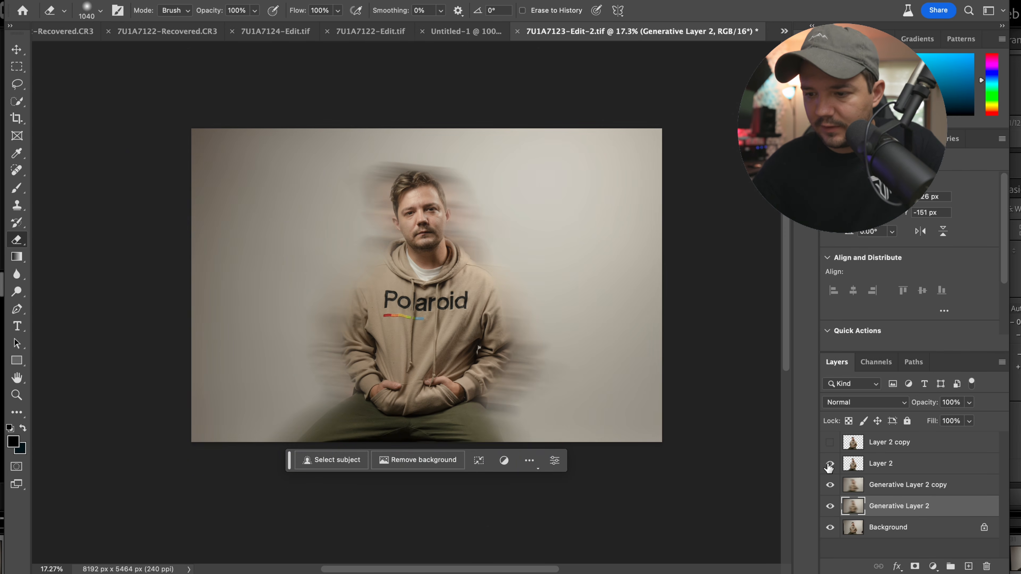
pyautogui.press('super+plus')
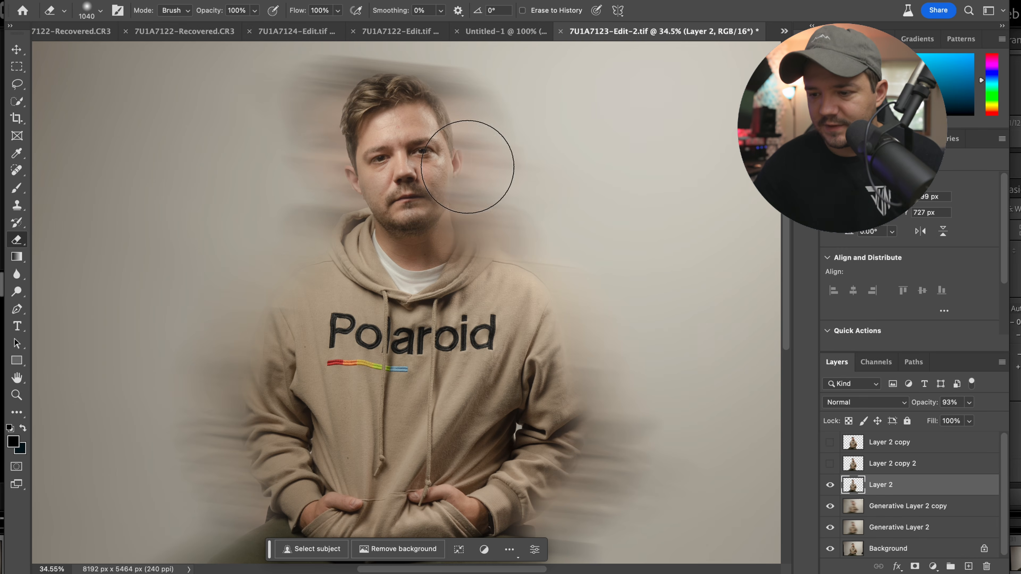
pyautogui.scroll(-4, 668, 218)
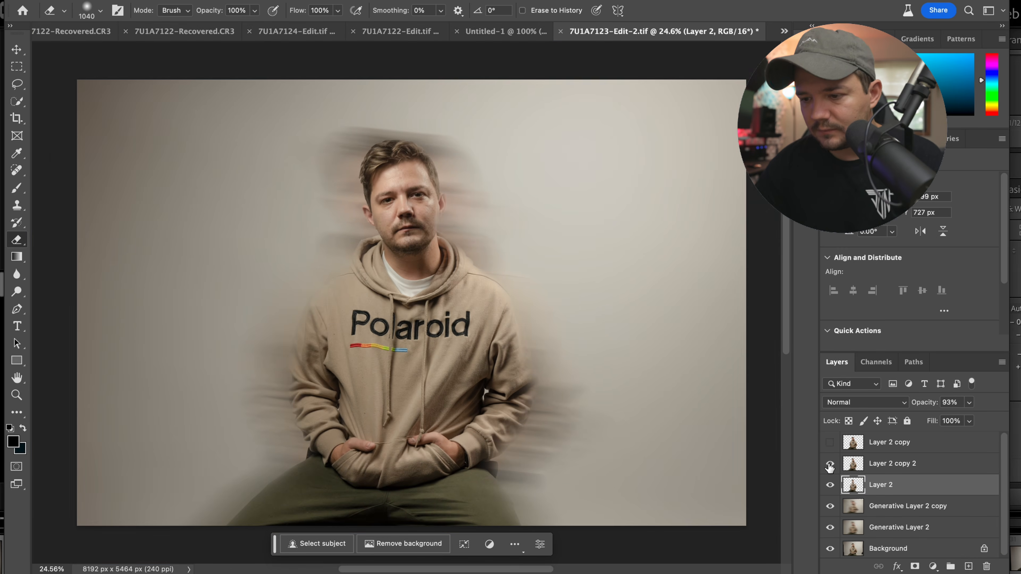
pyautogui.click(830, 464)
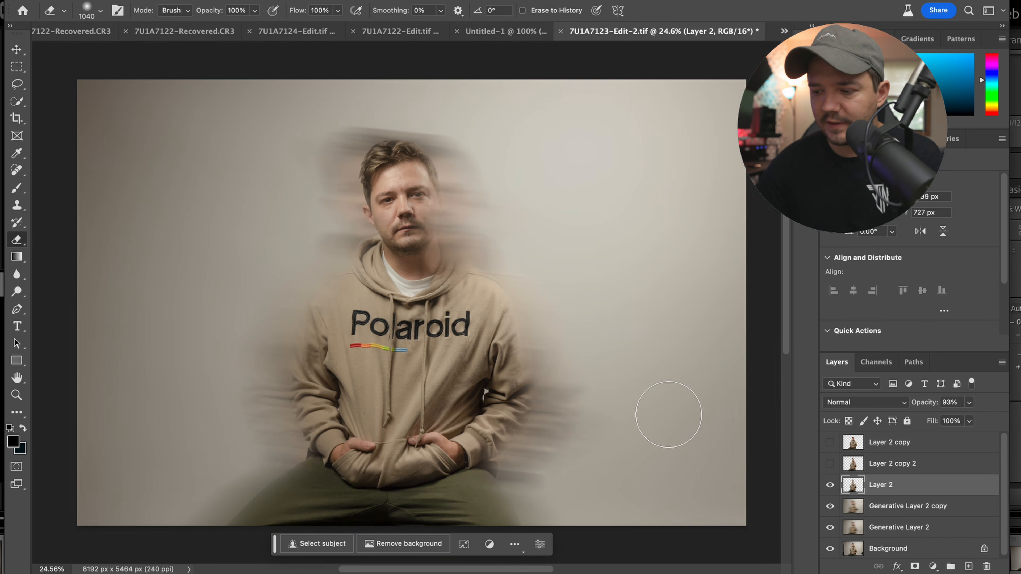
# Erase further into Layer 2 over the right side of the face, the shoulders and the first letters of the hoodie's lettering
pyautogui.scroll(5, 442, 330)
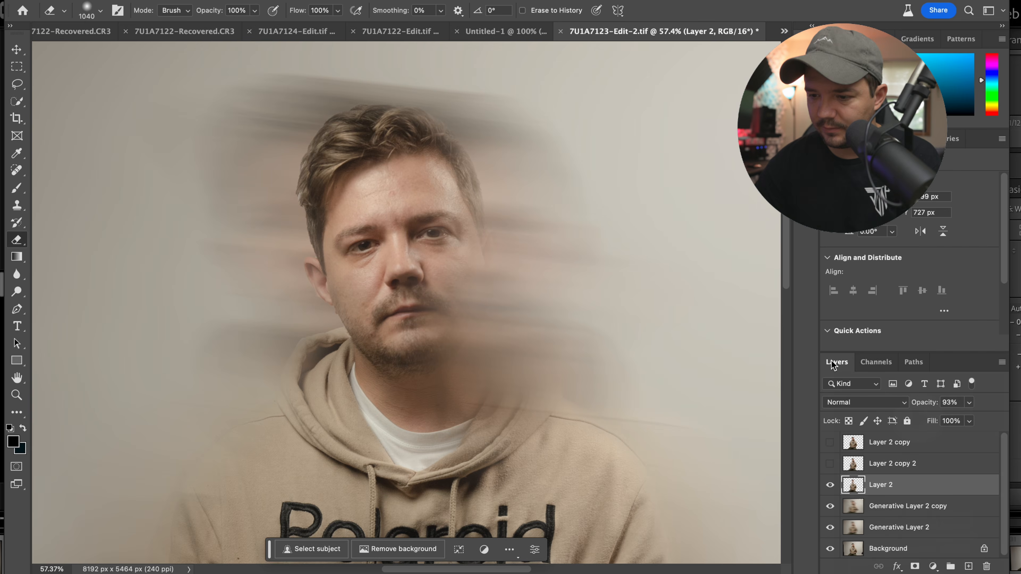
pyautogui.scroll(-6, 490, 307)
pyautogui.scroll(3, 389, 334)
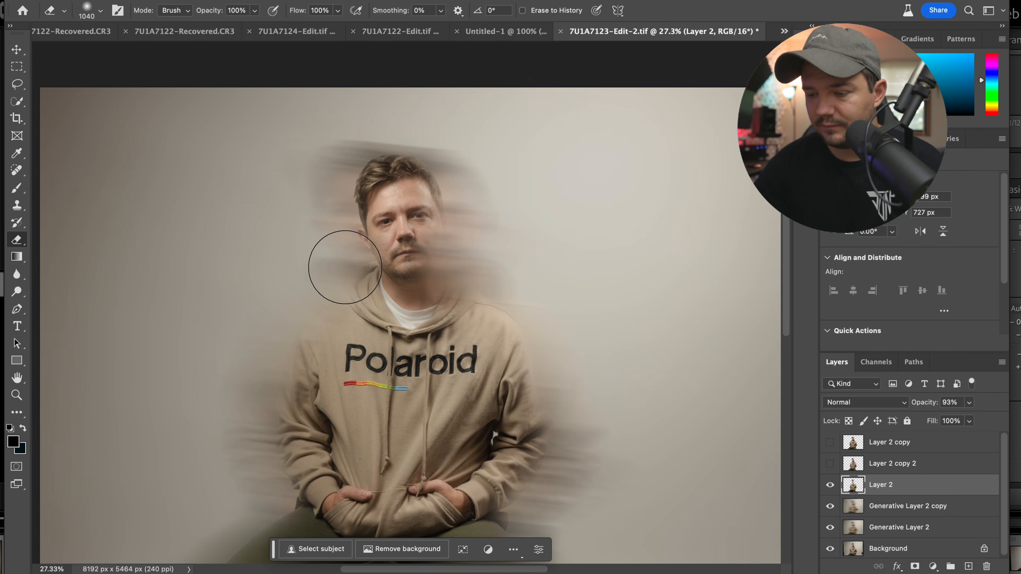
pyautogui.scroll(3, 626, 456)
pyautogui.scroll(-2, 546, 307)
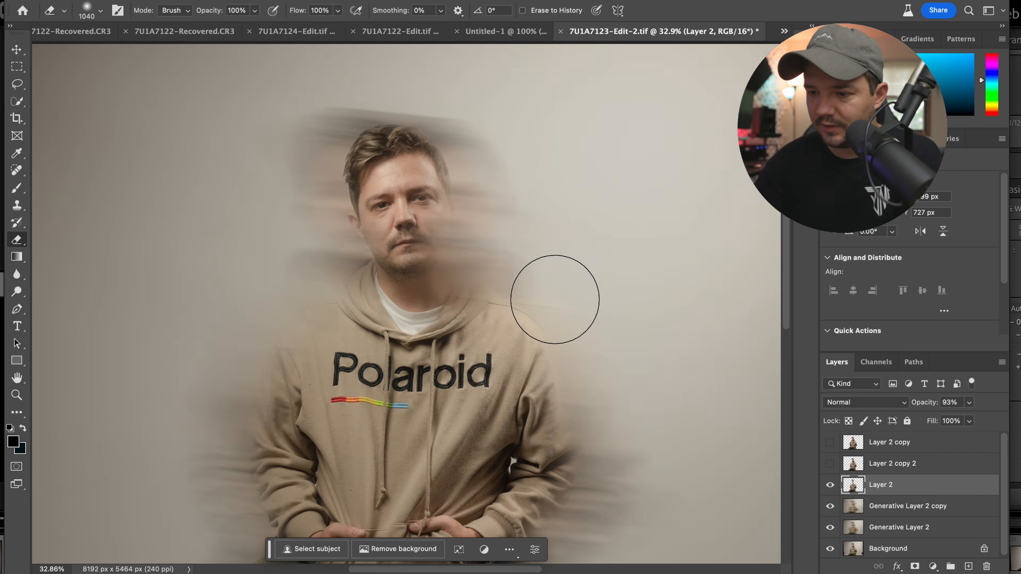
pyautogui.scroll(-2, 554, 299)
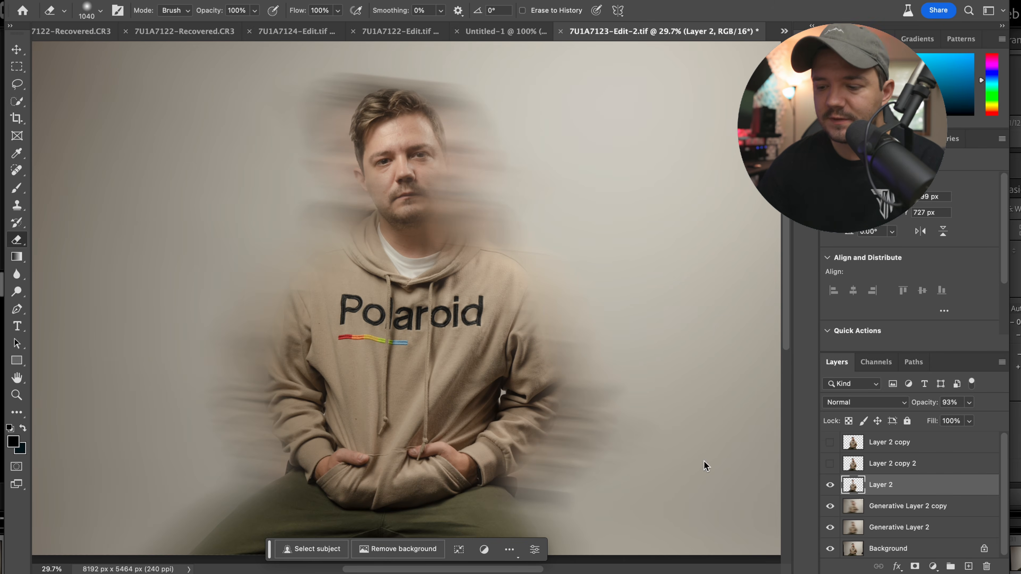
pyautogui.click(363, 310)
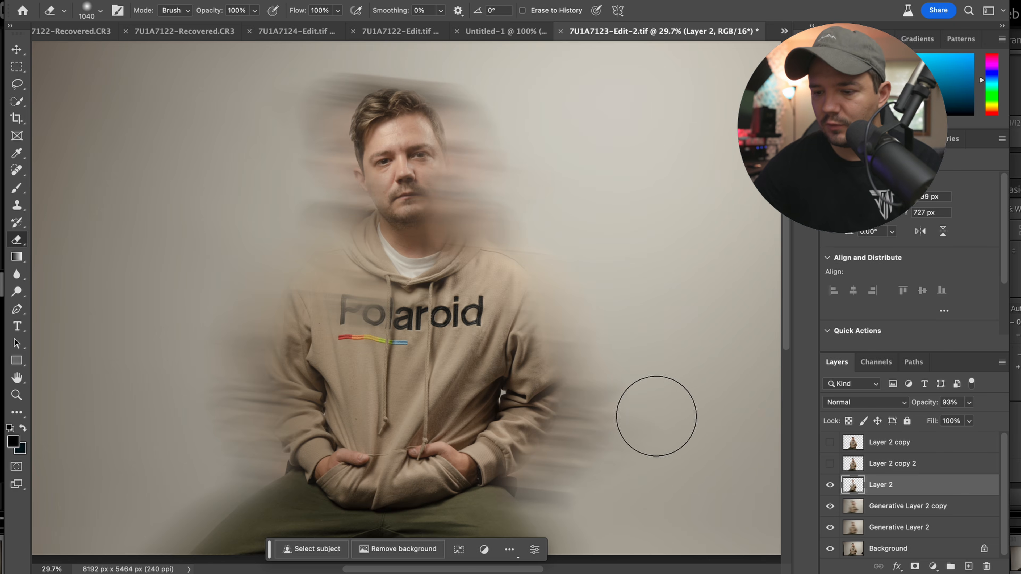
# Fade Layer 2 further over the hoodie's first letters, the stripe below them, and the hand and sleeve at the image's right
pyautogui.scroll(-1, 519, 364)
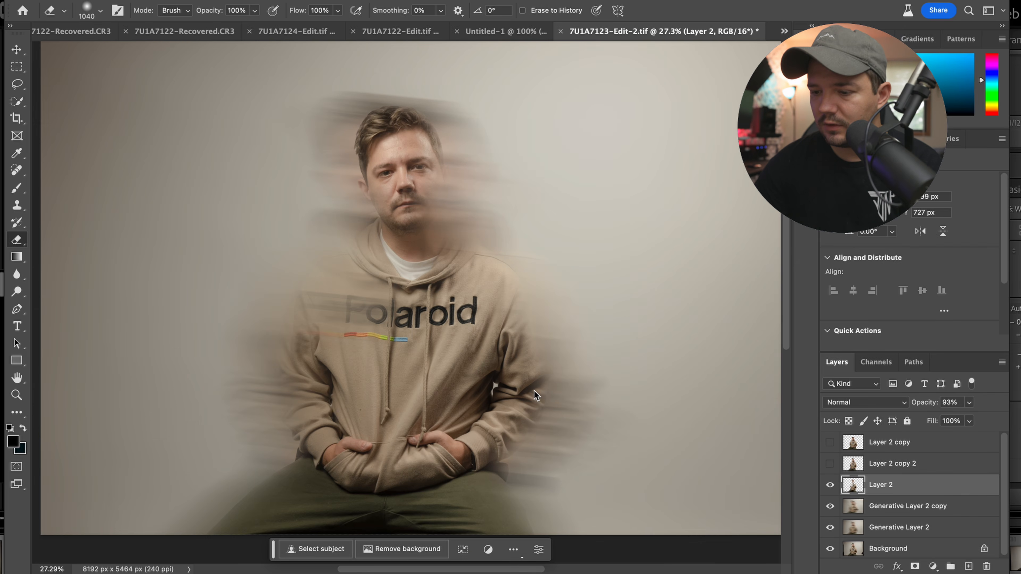
pyautogui.scroll(-1, 535, 396)
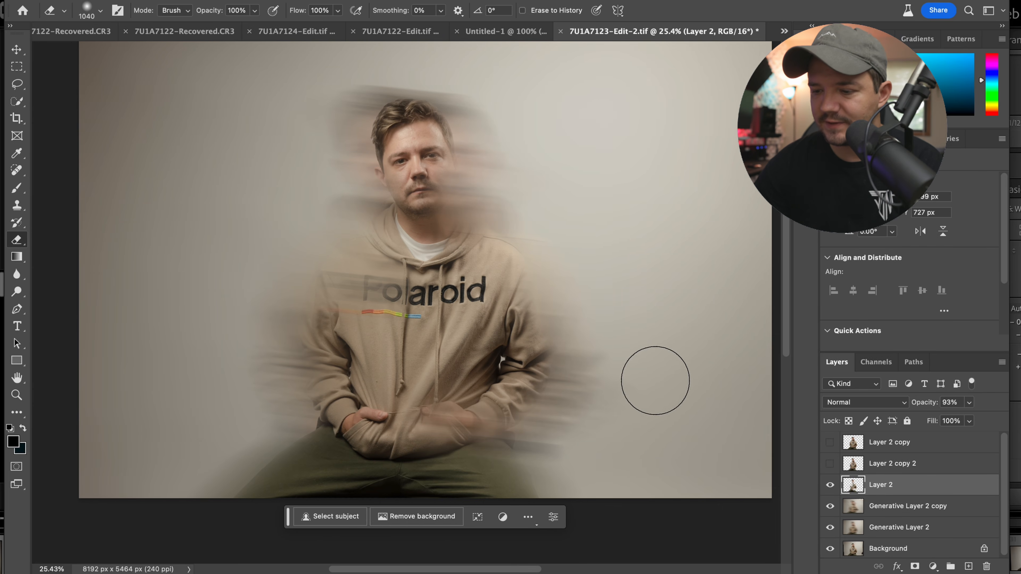
pyautogui.scroll(-3, 655, 381)
pyautogui.scroll(4, 506, 360)
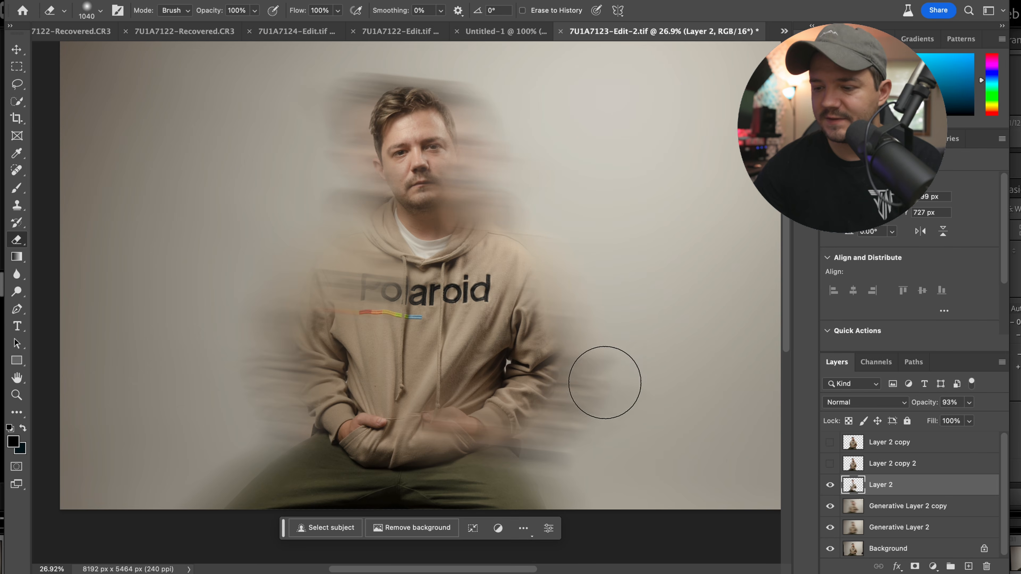
pyautogui.scroll(-2, 740, 380)
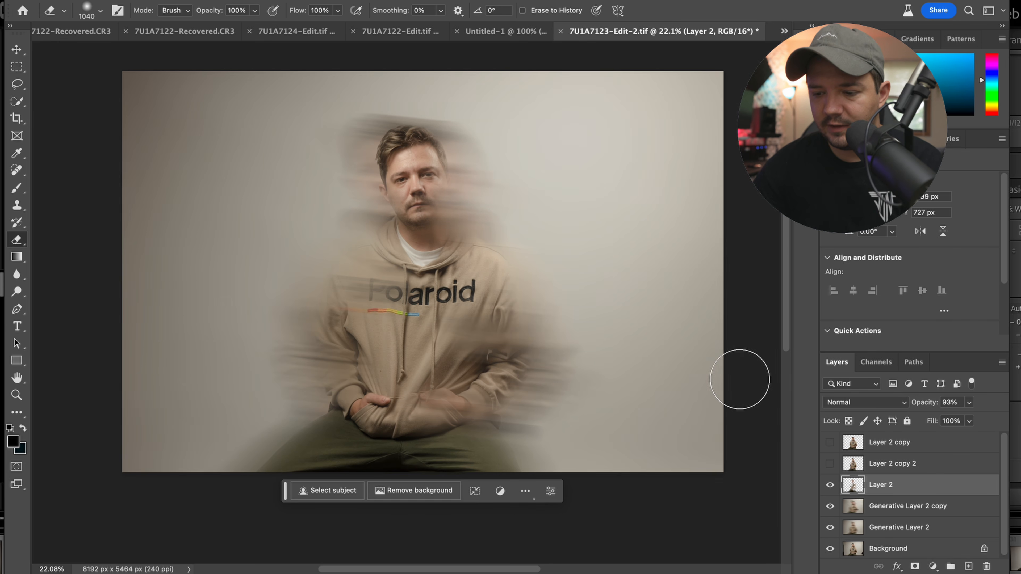
pyautogui.scroll(2, 739, 380)
# Check what the Generative Layer 2 copy layer contributes to the blur, and duplicate it
pyautogui.click(880, 506)
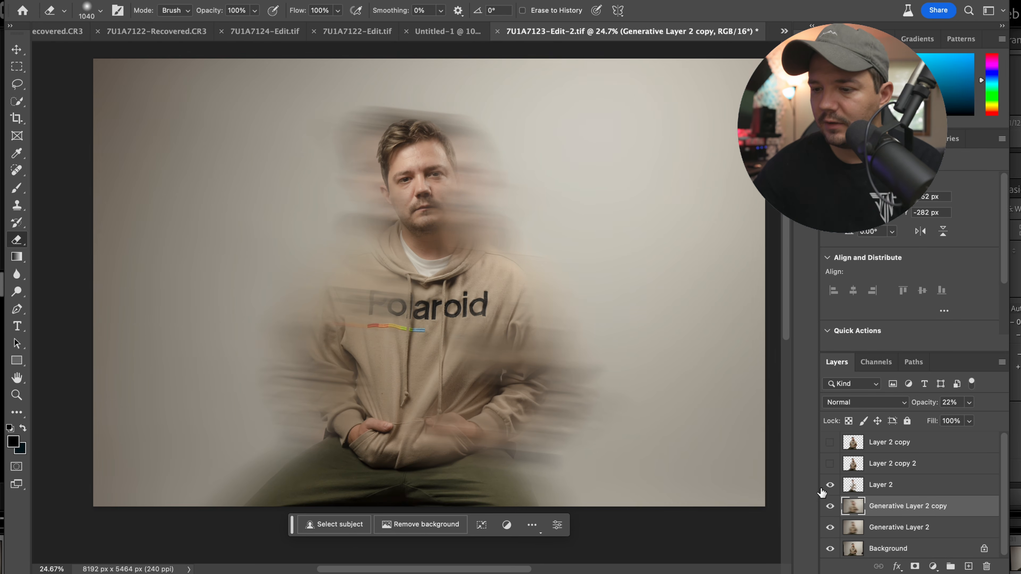
pyautogui.click(853, 495)
pyautogui.click(854, 505)
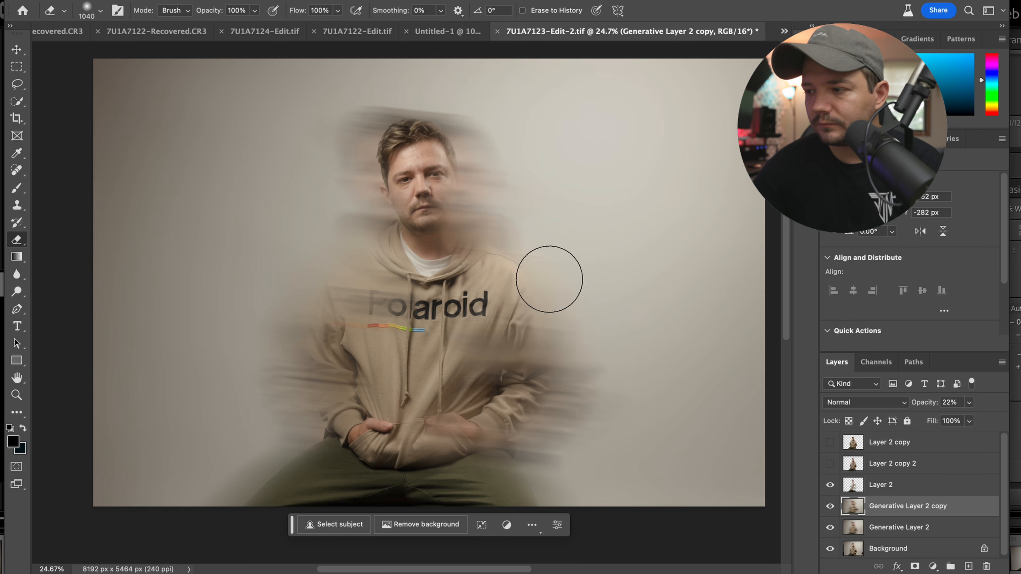
pyautogui.click(830, 507)
pyautogui.click(831, 508)
pyautogui.press('super+j')
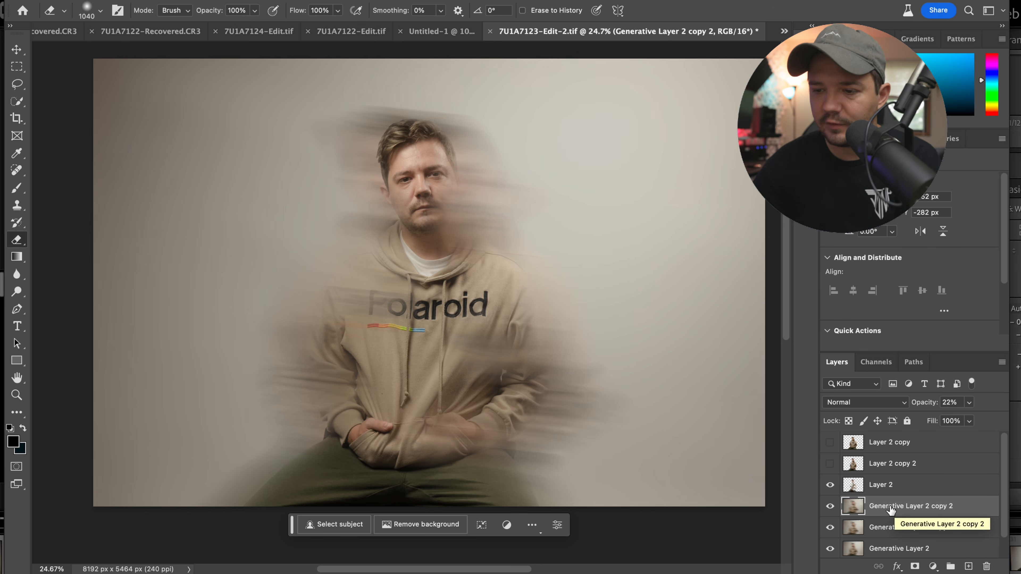
# Liquify the duplicated blur layer to stretch the head's streaks out to the left, and set its opacity to 49%
pyautogui.click(321, 1)
pyautogui.click(339, 84)
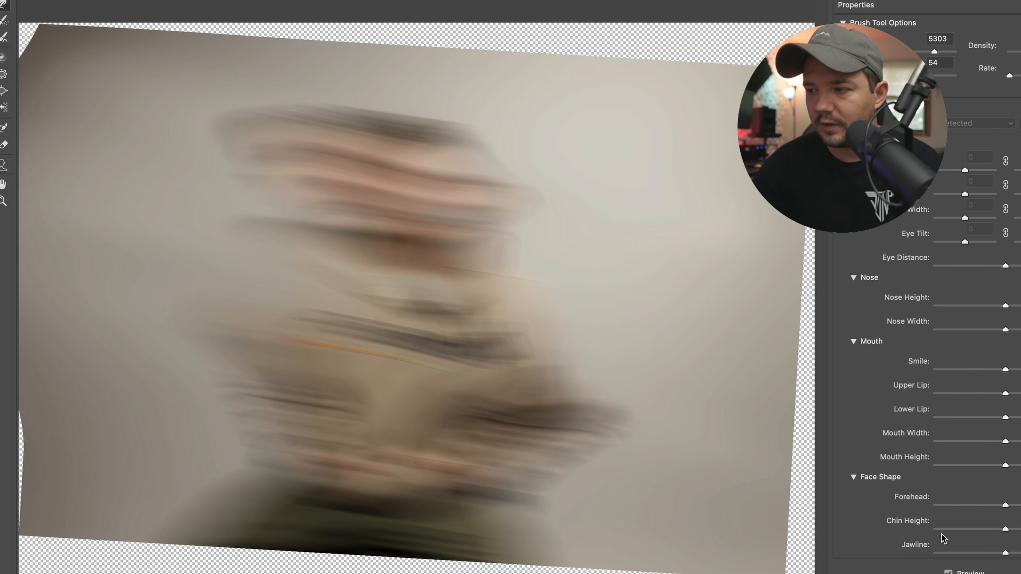
pyautogui.moveTo(931, 52); pyautogui.dragTo(918, 52)
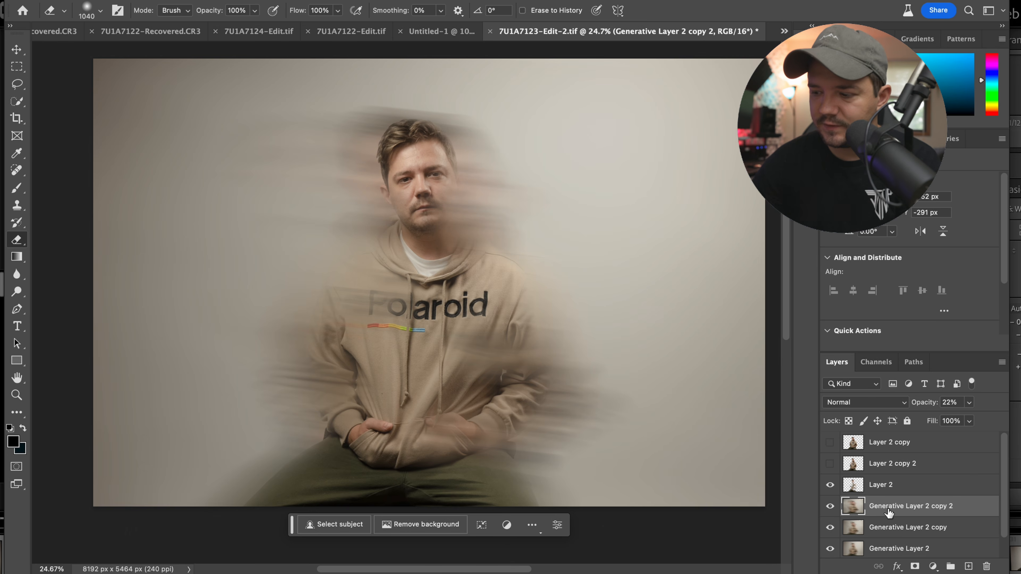
pyautogui.moveTo(932, 407); pyautogui.dragTo(941, 410)
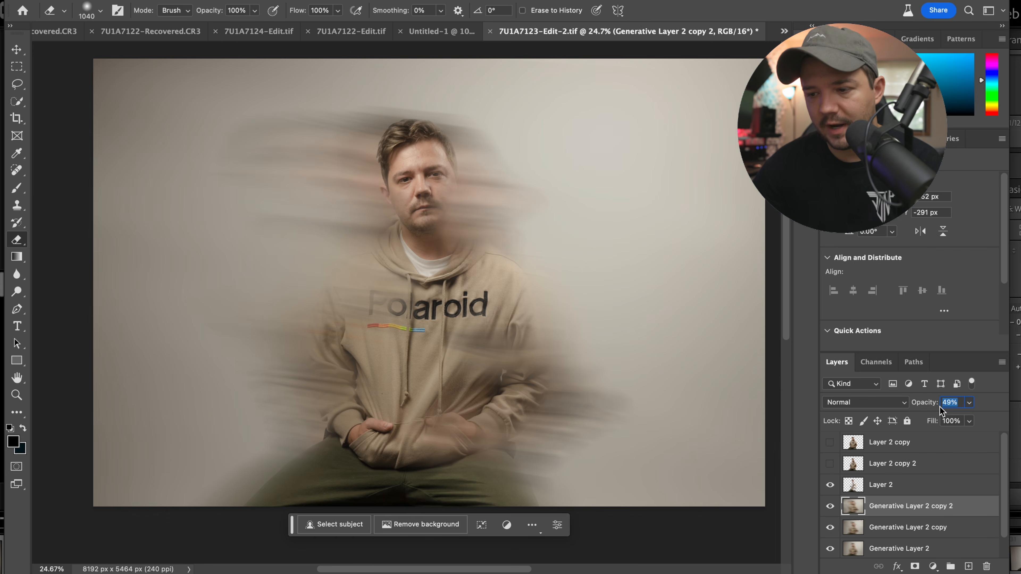
# Set the opacity of Layer 2 to 100%
pyautogui.hotkey('alt', ']')
pyautogui.press('s')
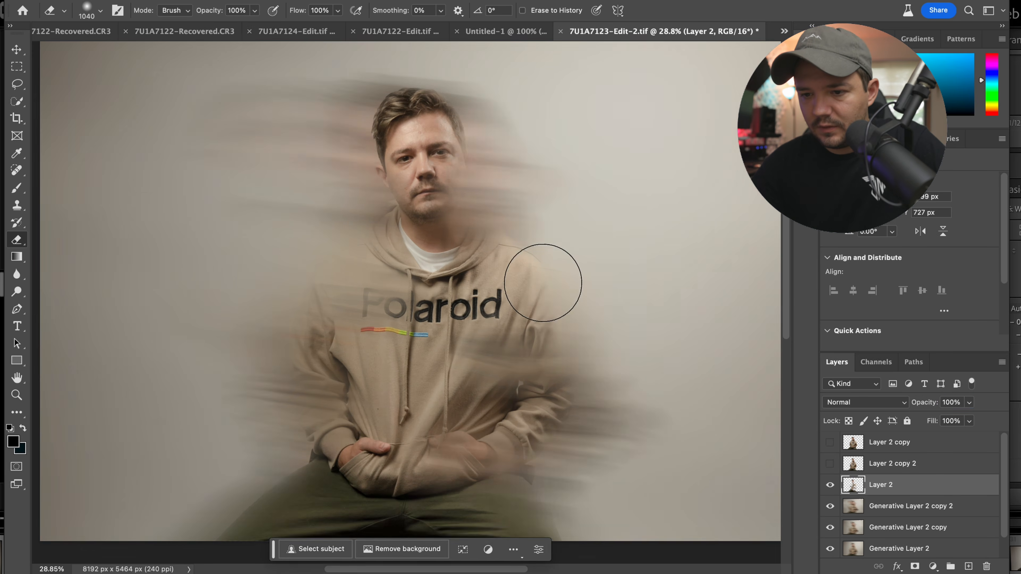
pyautogui.scroll(3, 686, 312)
# Save a layered TIFF copy as 7U1A7123-Edit-2 copy.tif in Self portraits, with no image compression and RLE layer compression
pyautogui.click(113, 1)
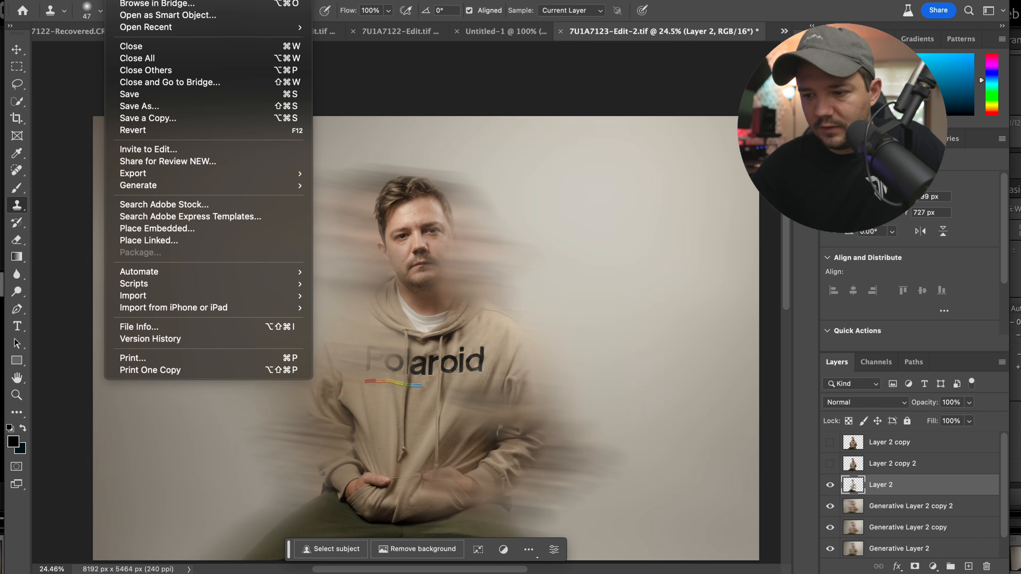
pyautogui.click(170, 119)
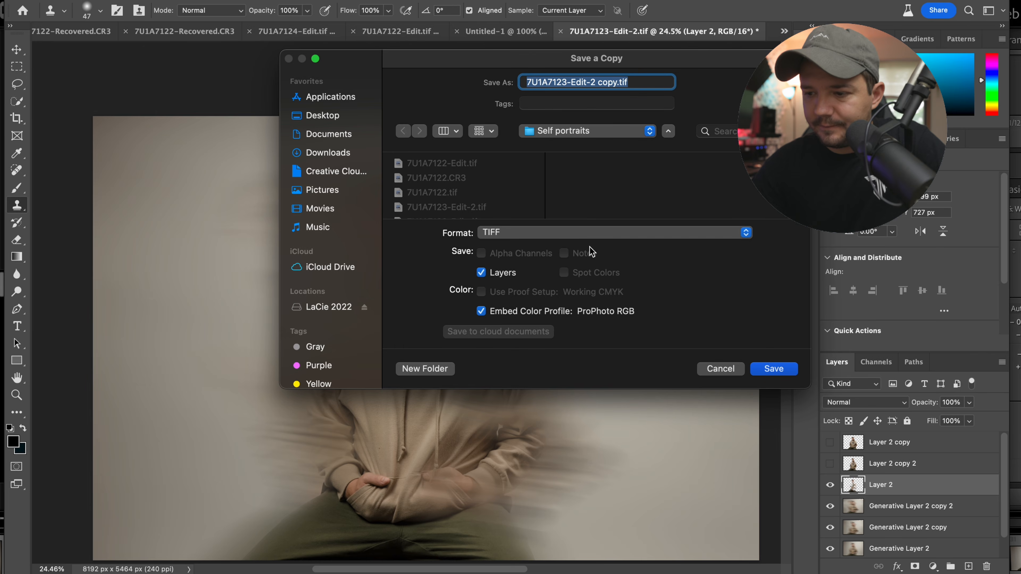
pyautogui.click(775, 369)
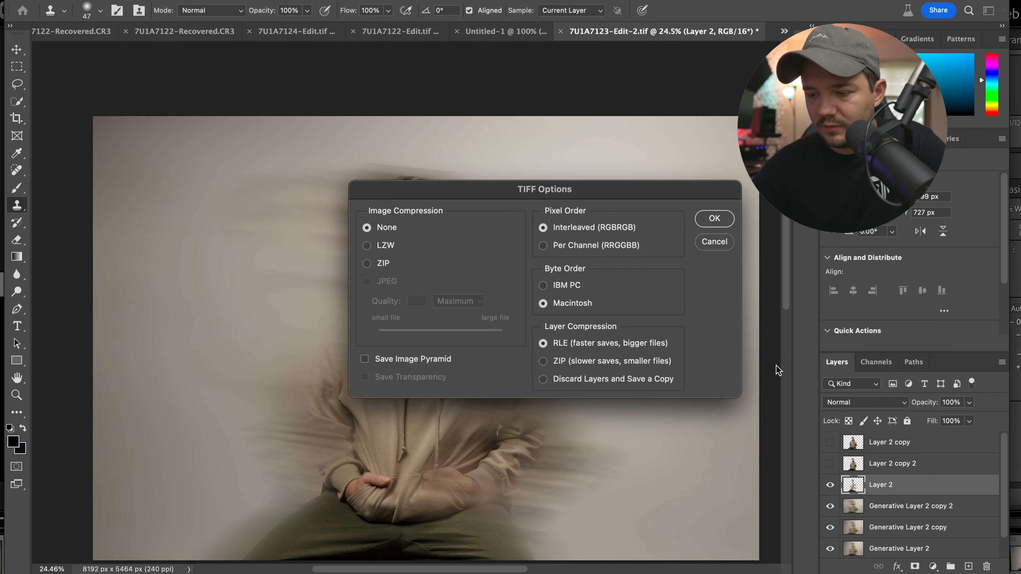
pyautogui.click(719, 218)
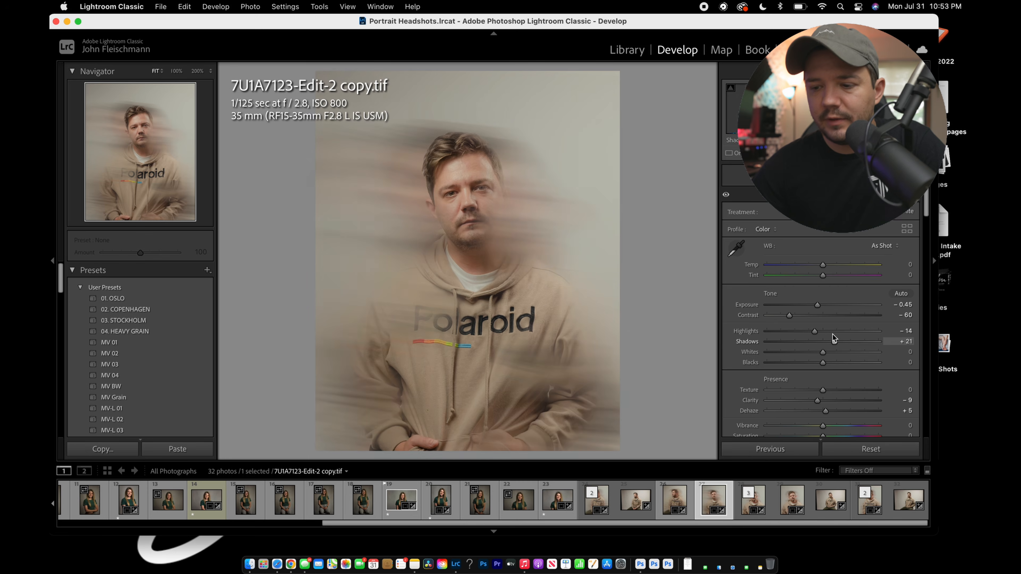
# In Lightroom Classic, set the copy's Shadows to +60 and heal the blemishes on the forehead and under the eye
pyautogui.click(462, 181)
pyautogui.press('q')
pyautogui.press('super+equal')
pyautogui.press('super+equal')
pyautogui.moveTo(401, 257); pyautogui.dragTo(328, 311)
pyautogui.press('super+minus')
pyautogui.press('super+minus')
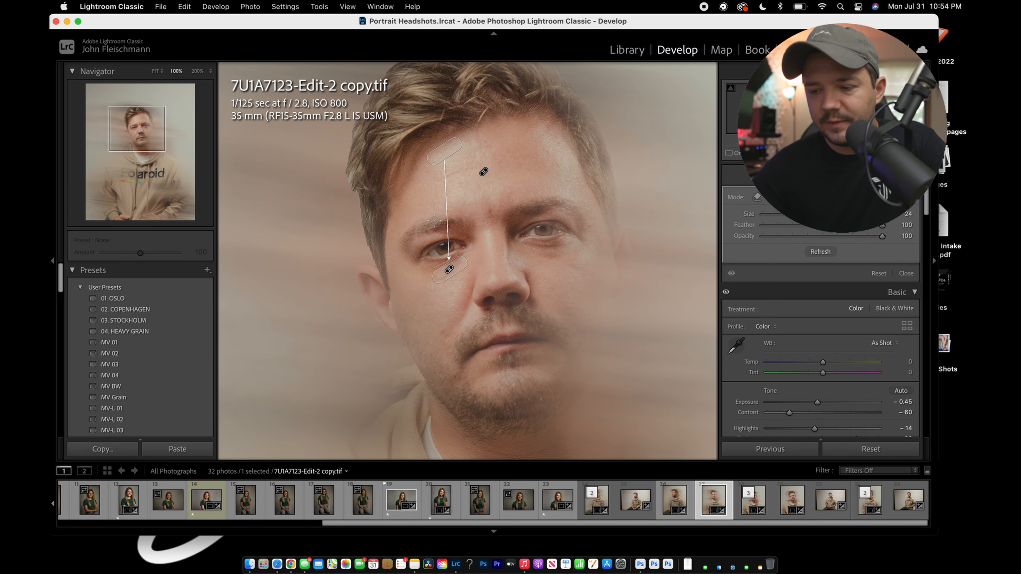
pyautogui.press('q')
pyautogui.click(467, 207)
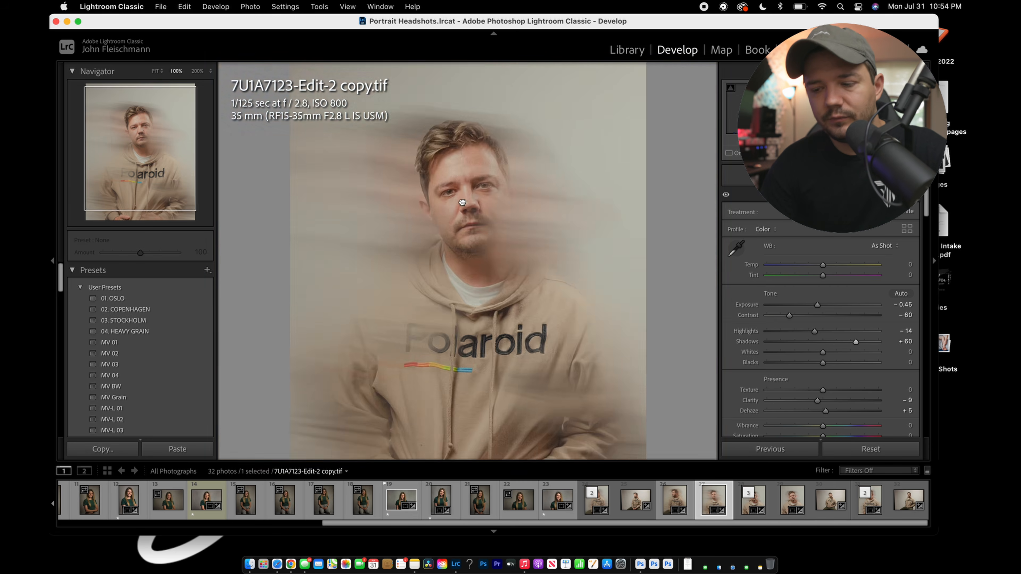
# Darken Mask 4 with Exposure −0.06 and Shadows −29, and heal more spots on the forehead, nose bridge and cheek
pyautogui.moveTo(817, 305); pyautogui.dragTo(817, 305)
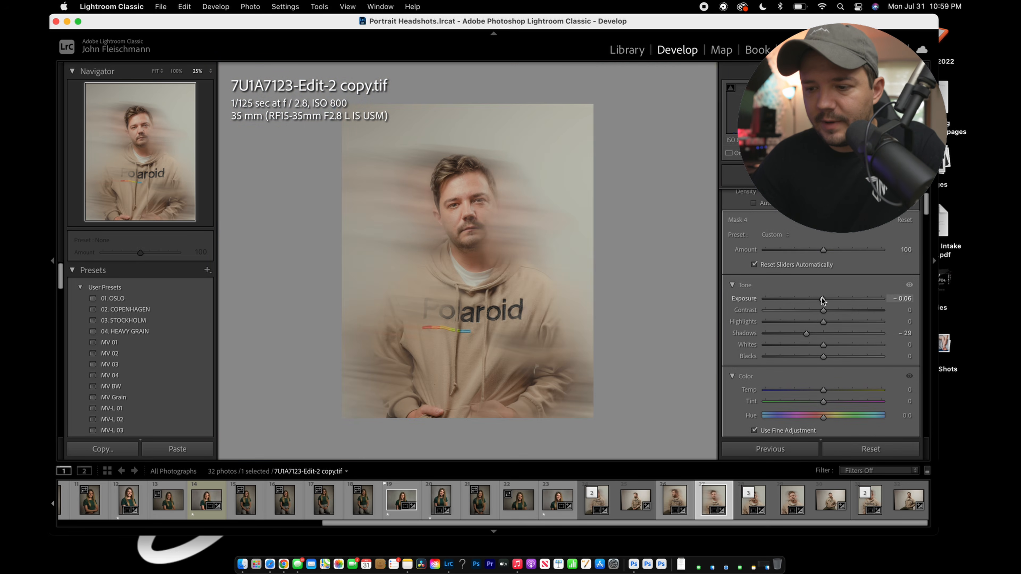
pyautogui.click(490, 242)
pyautogui.press('q')
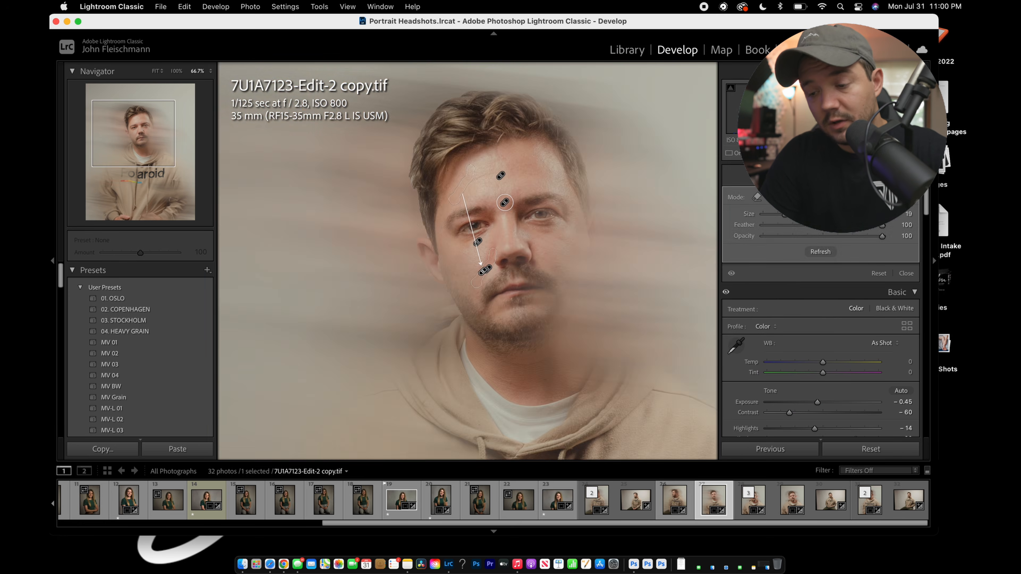
pyautogui.press('q')
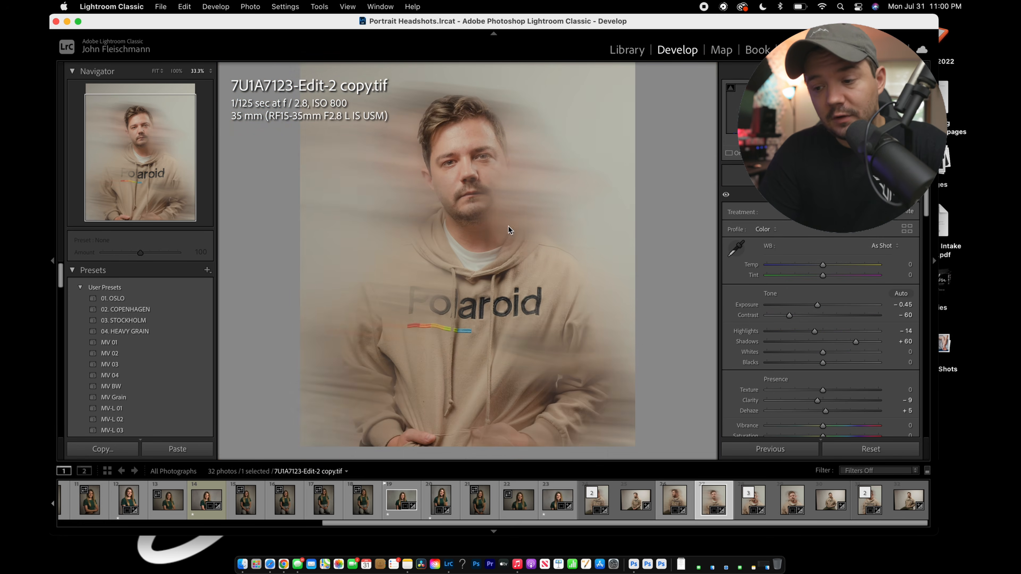